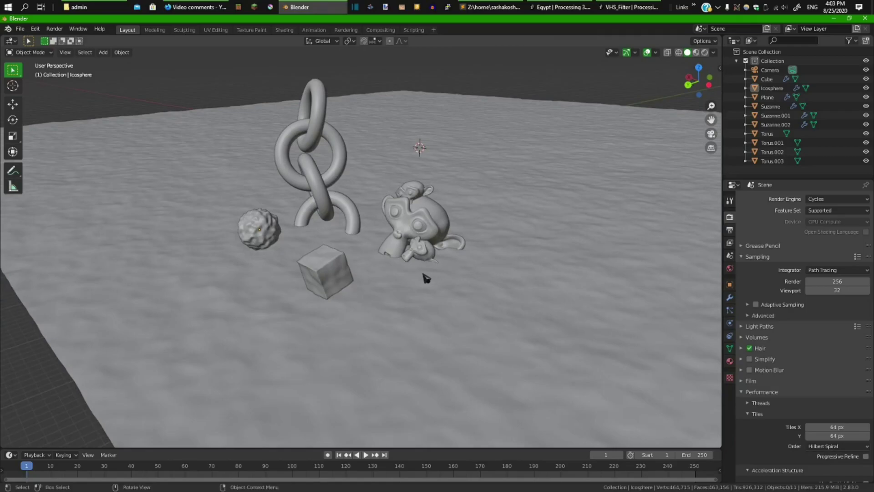
Select the large Suzanne head, show its material properties and switch the viewport to rendered shading.
middle_click_drag(417, 246, 378, 221)
middle_click_drag(524, 218, 451, 205)
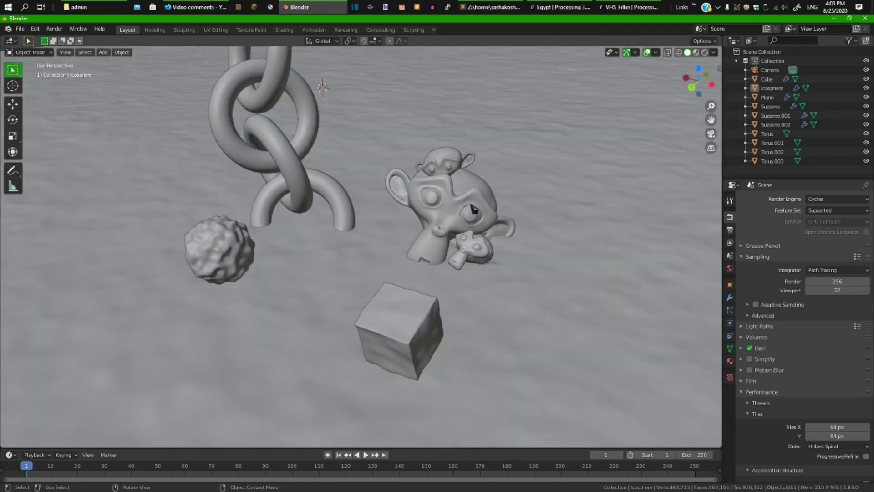
left_click(451, 205)
left_click(730, 361)
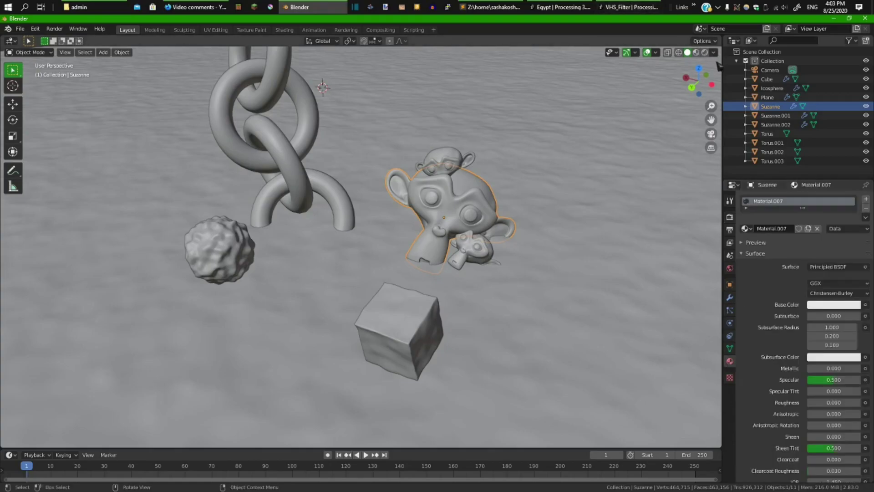
left_click(705, 51)
scroll(569, 198, "down", 5)
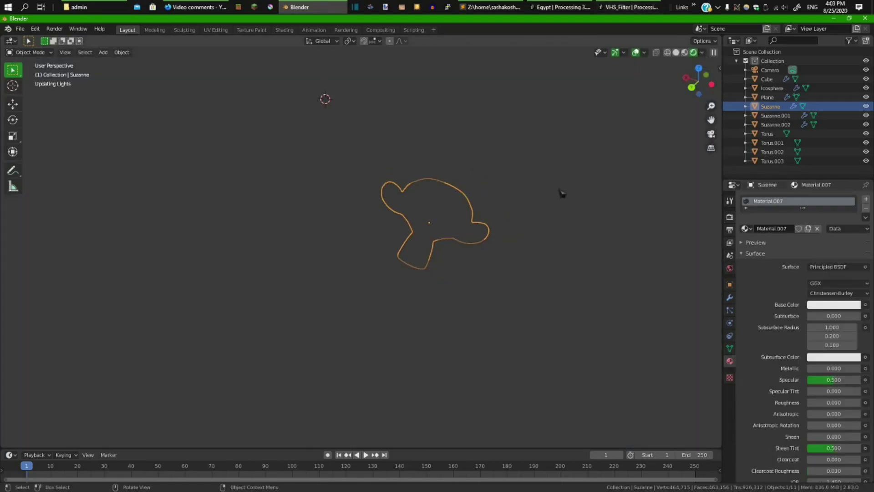
scroll(545, 183, "up", 3)
middle_click_drag(547, 228, 549, 194)
middle_click_drag(529, 166, 503, 178)
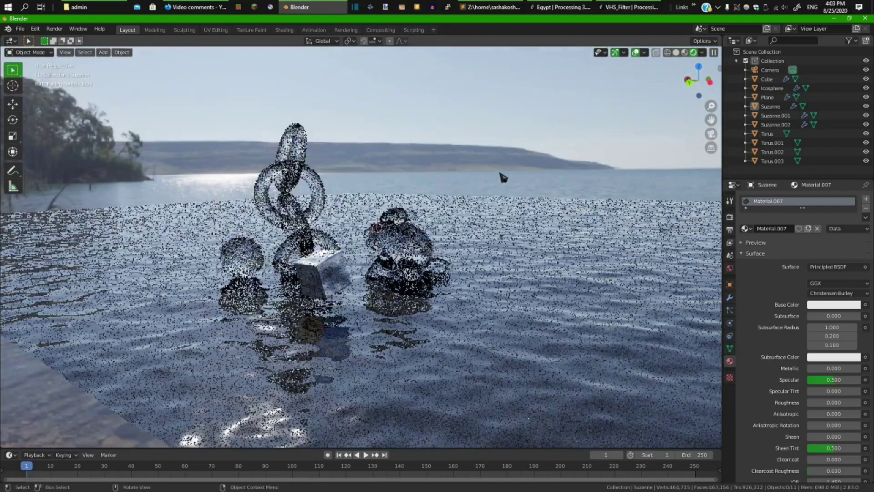
Start a test render of the current frame, stop it partway and return to the scene.
key("F12")
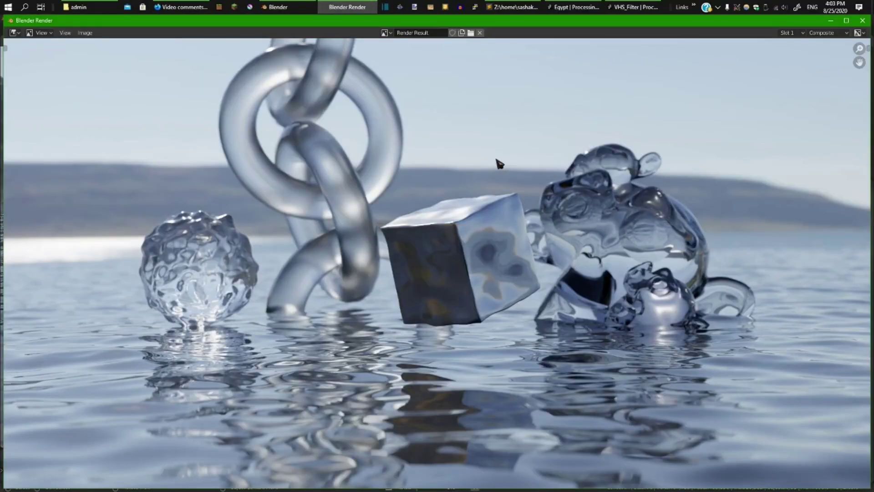
key("F12")
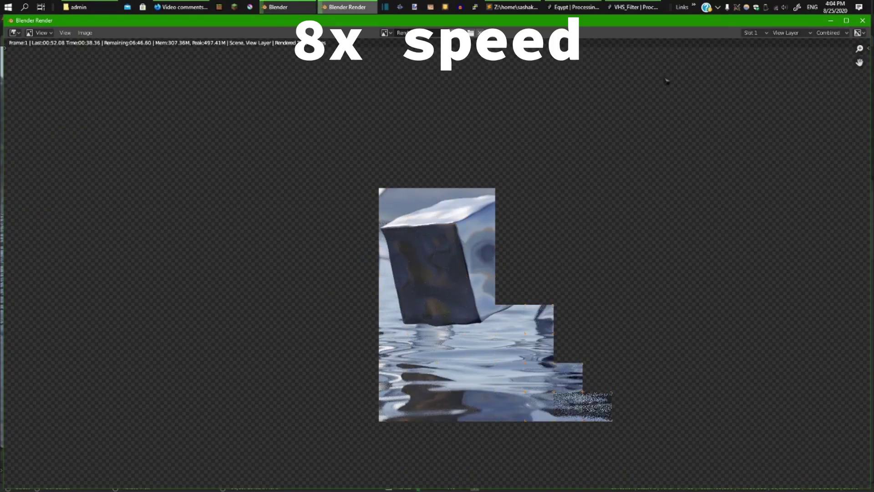
key("Escape")
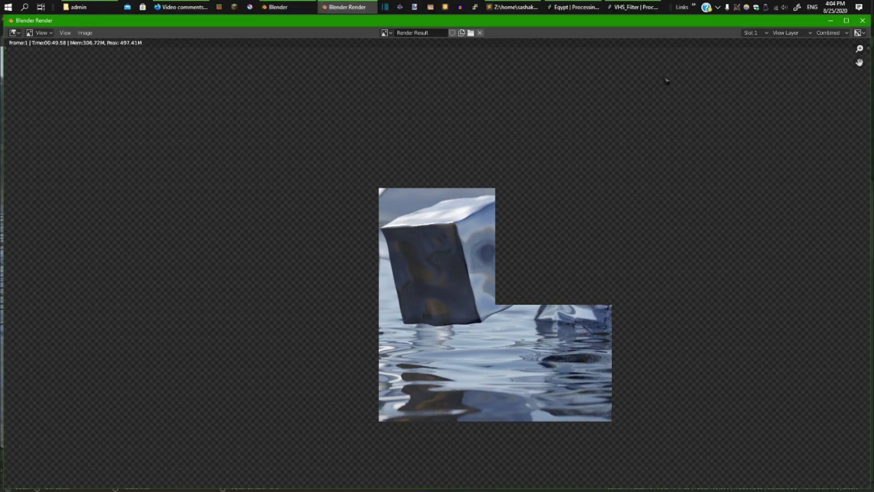
key("Escape")
Set the render samples to 128 and run a test render, stopping it partway.
left_click(730, 217)
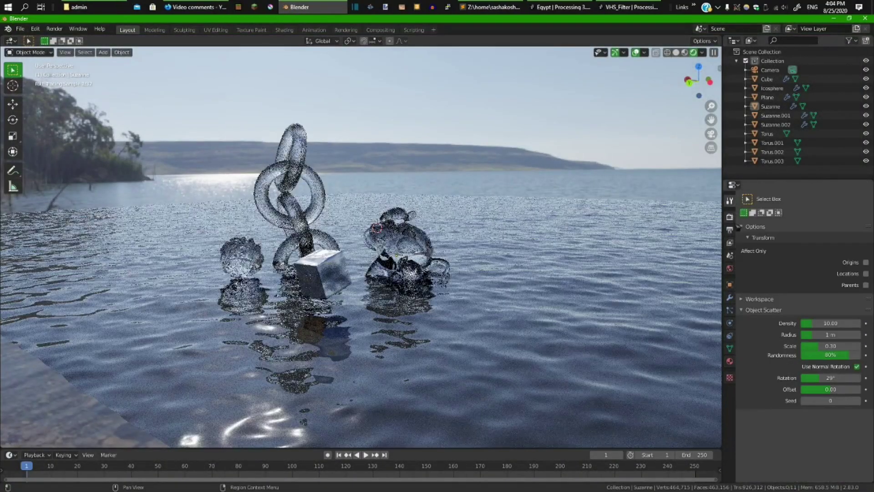
left_click(829, 283)
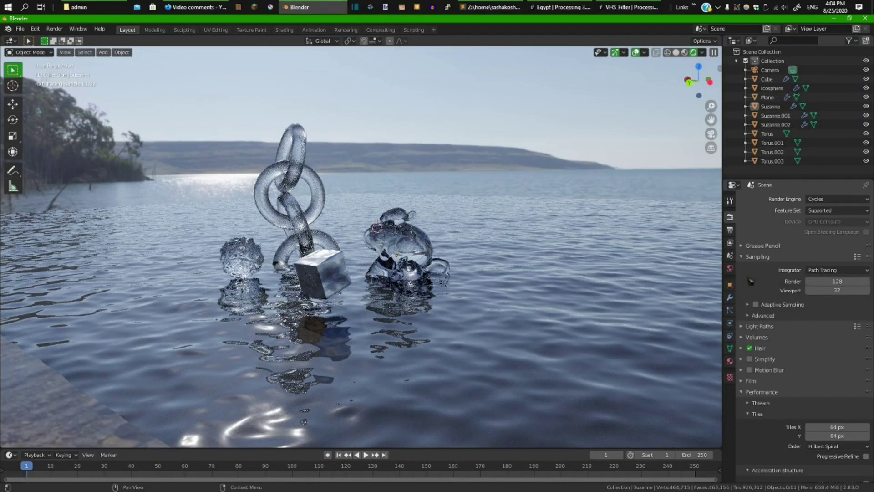
key("F12")
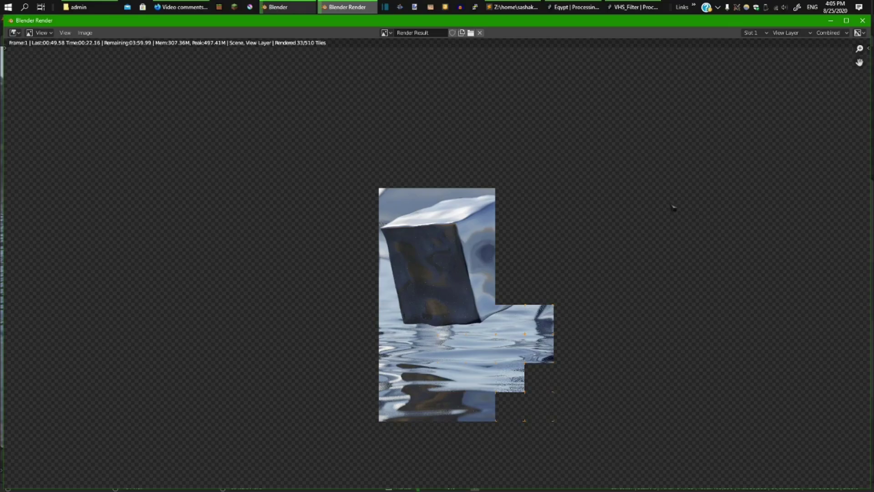
key("Escape")
key("Escape")
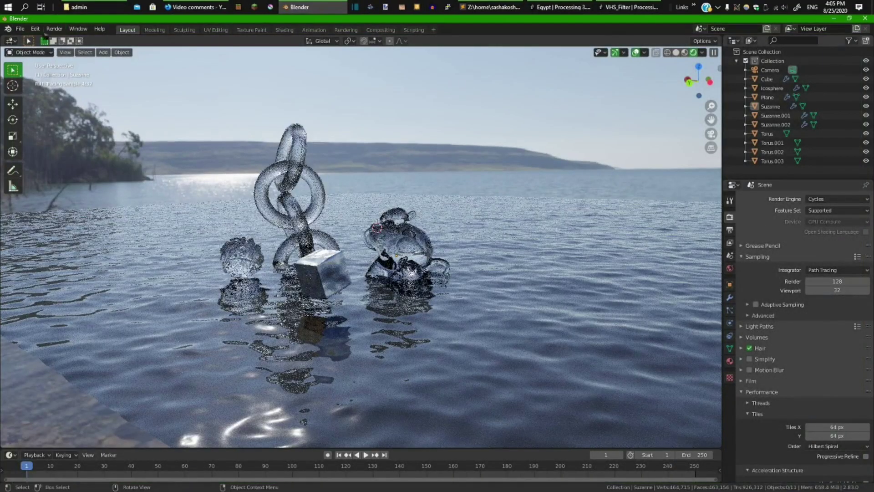
Open the system preferences with the Cycles render device options and place the window over the viewport.
left_click(21, 29)
mouse_move(46, 30)
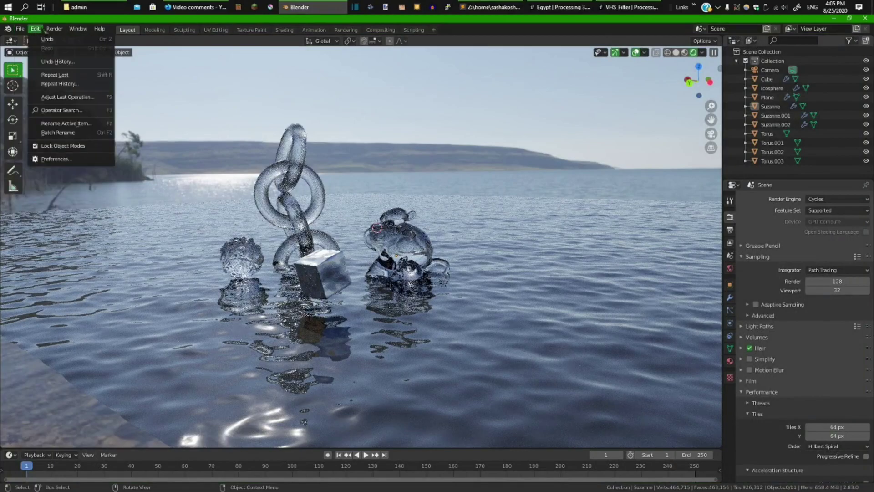
left_click(55, 159)
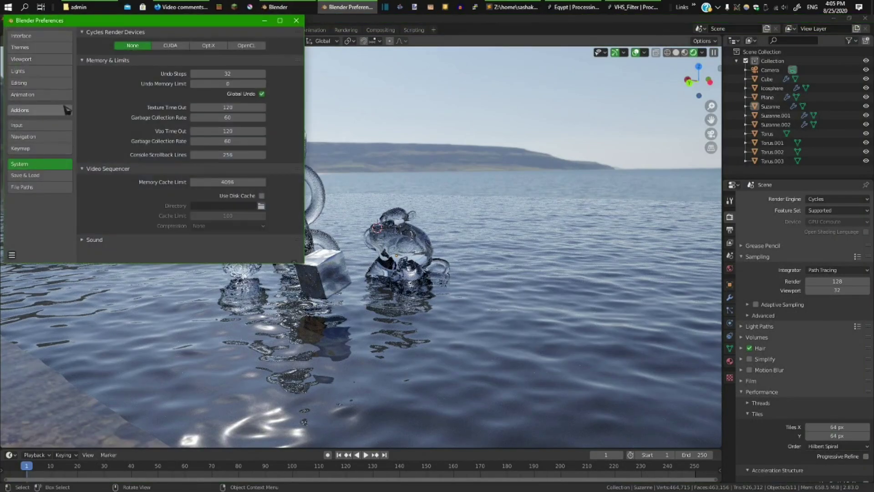
left_click_drag(149, 24, 322, 58)
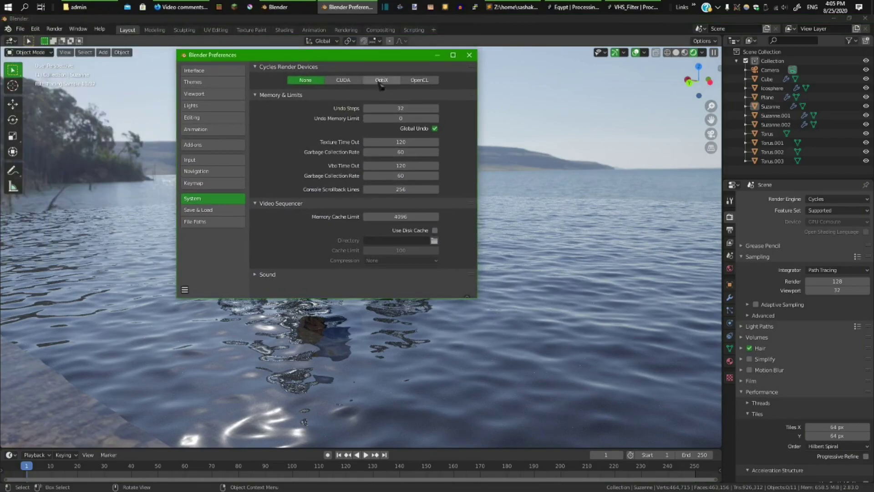
Try the CUDA, OptiX and OpenCL options for the Cycles render devices and return to None.
left_click(356, 83)
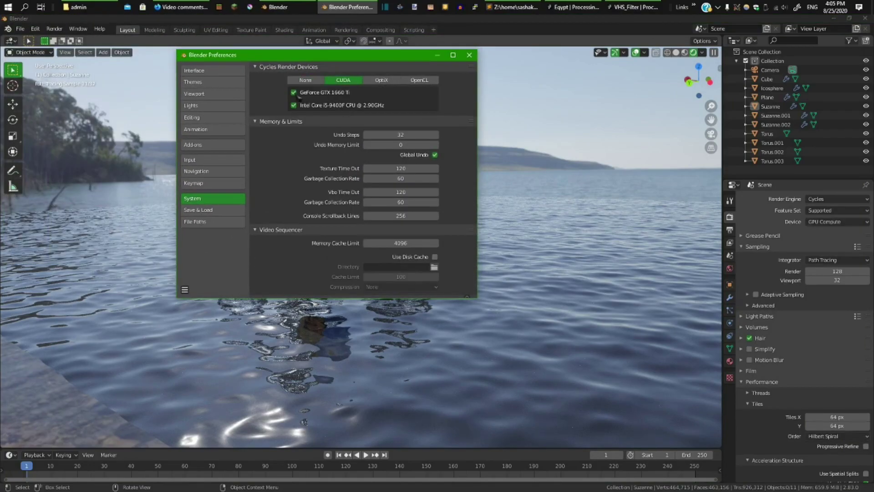
left_click(418, 80)
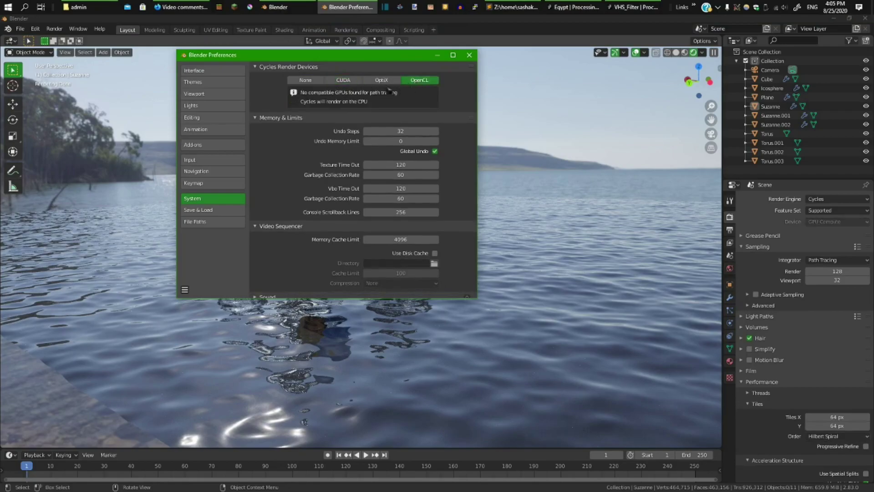
left_click(355, 81)
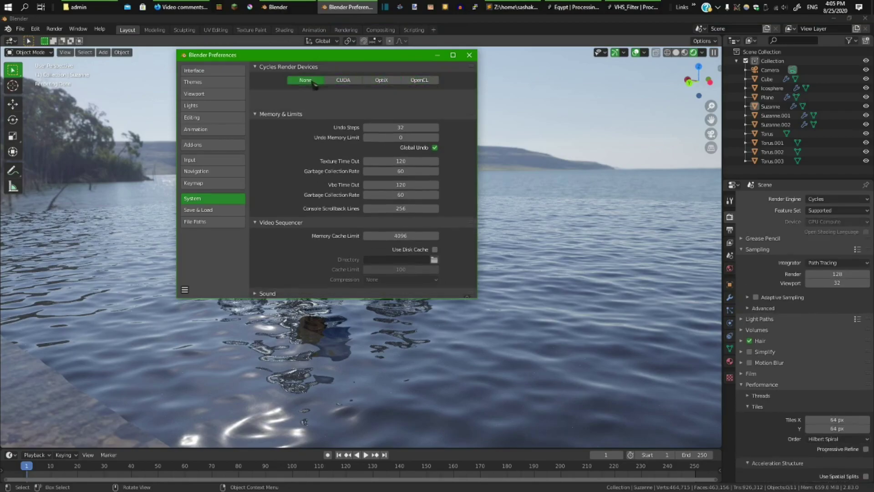
left_click(373, 81)
left_click(415, 81)
left_click(382, 81)
left_click(345, 81)
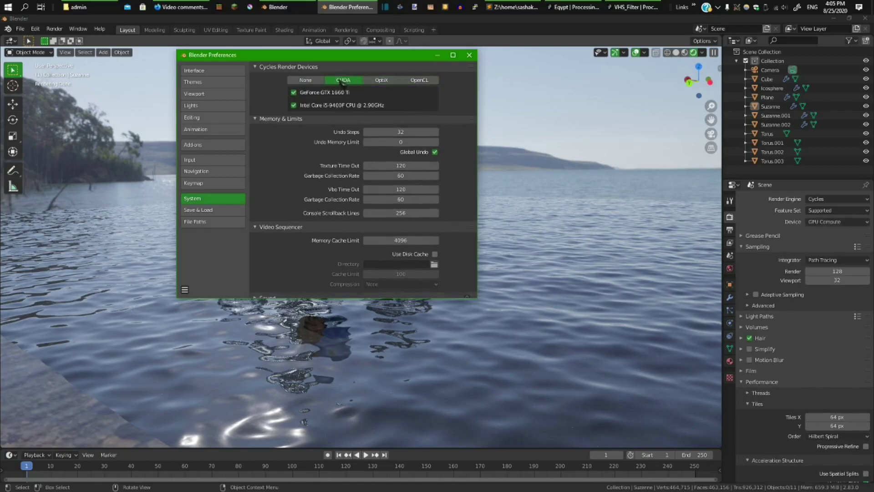
left_click(307, 81)
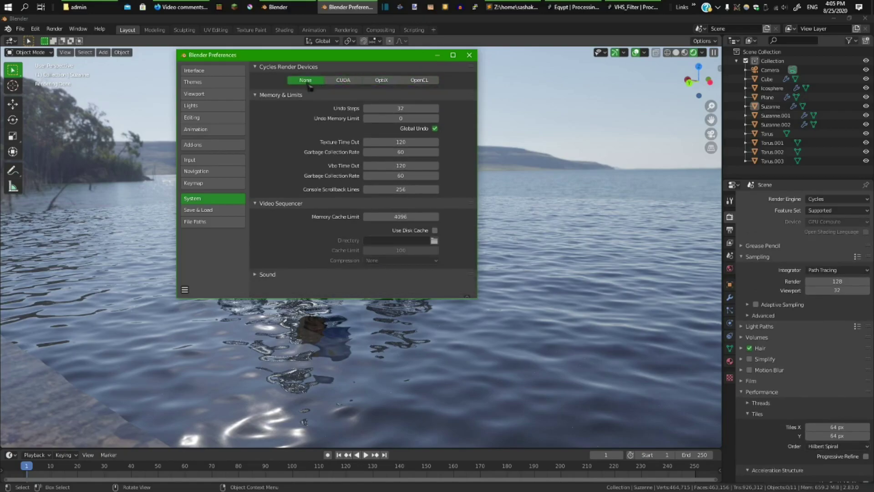
Set the Cycles render devices to CUDA and choose GPU Compute as the scene's render device.
left_click(359, 83)
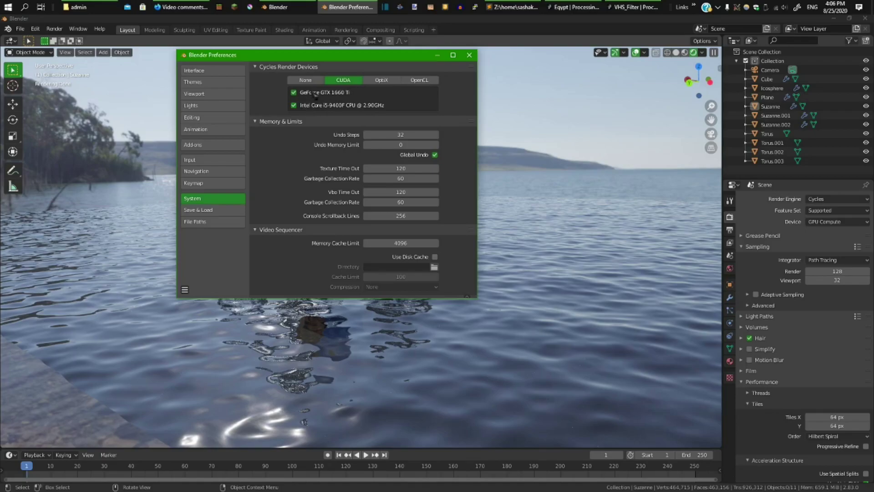
left_click(469, 55)
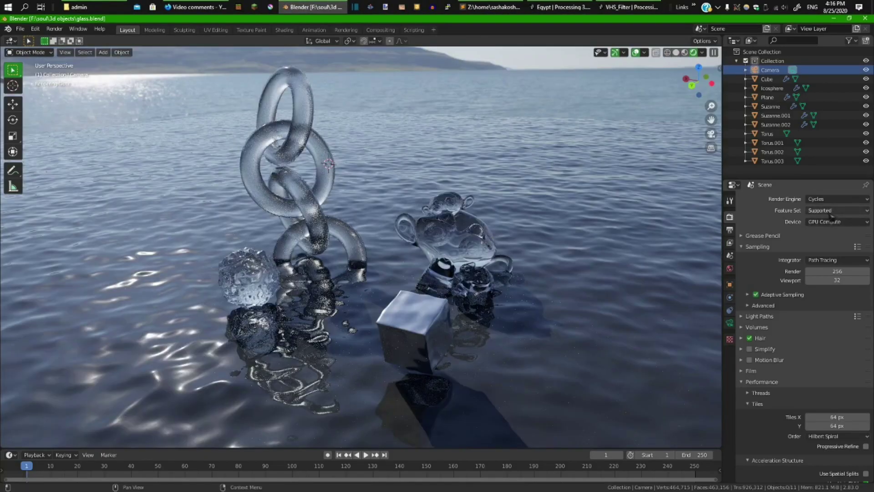
left_click(833, 221)
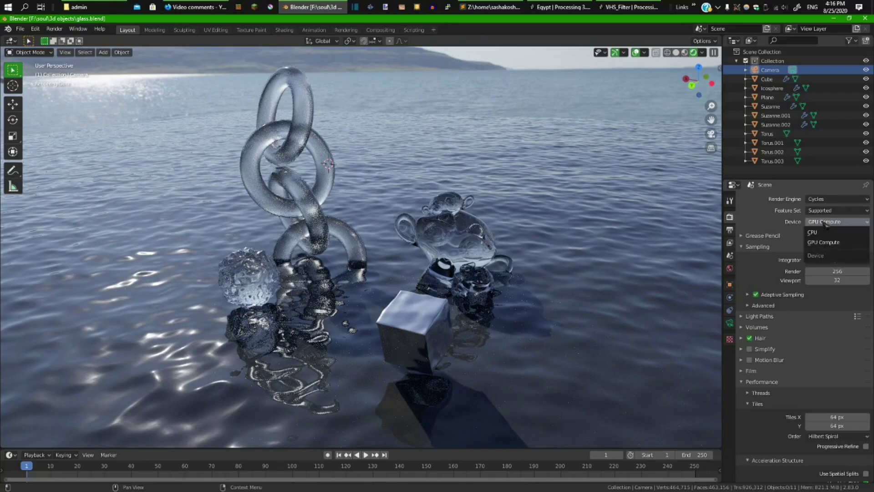
left_click(829, 245)
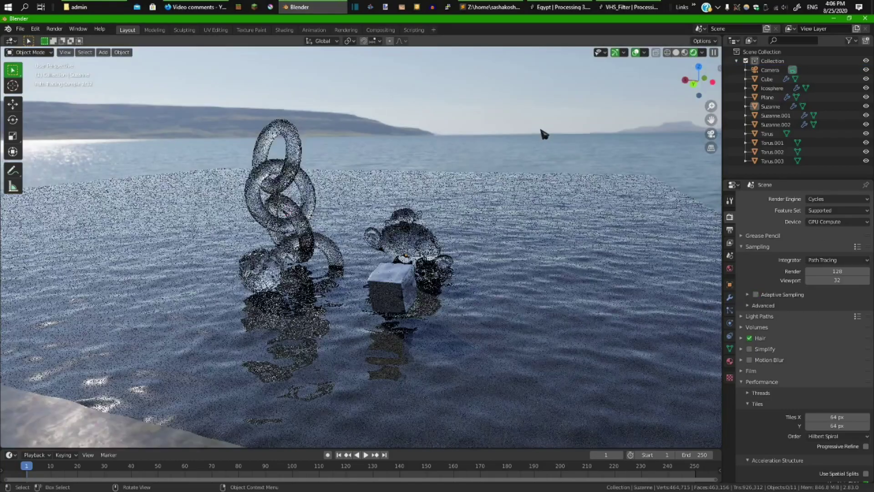
Set the render samples to 256 and render the current frame.
middle_click_drag(489, 190, 402, 201)
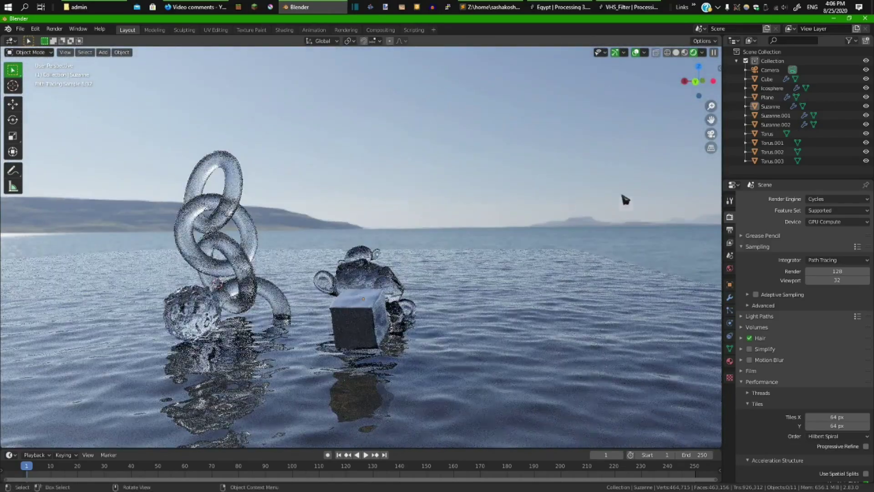
left_click(837, 272)
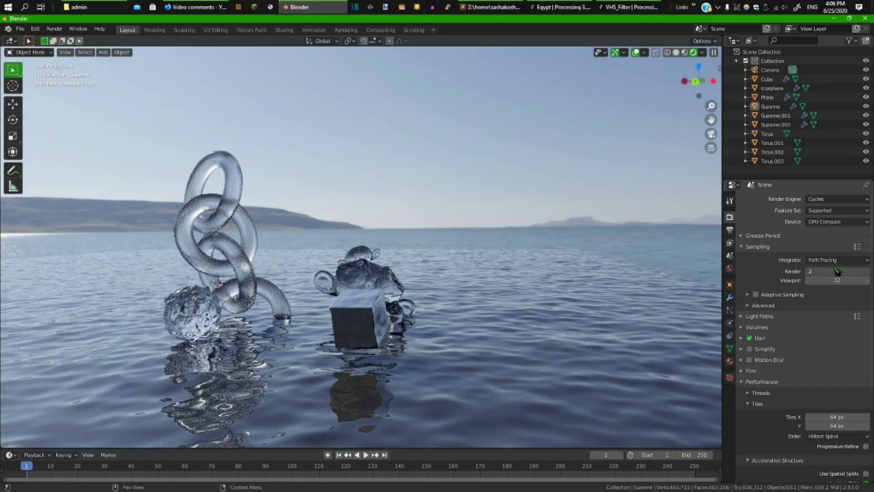
key("Return")
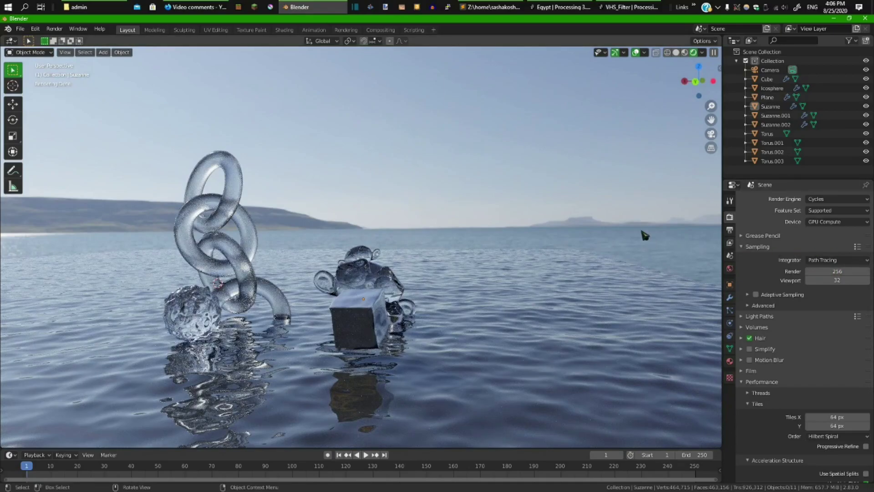
key("F12")
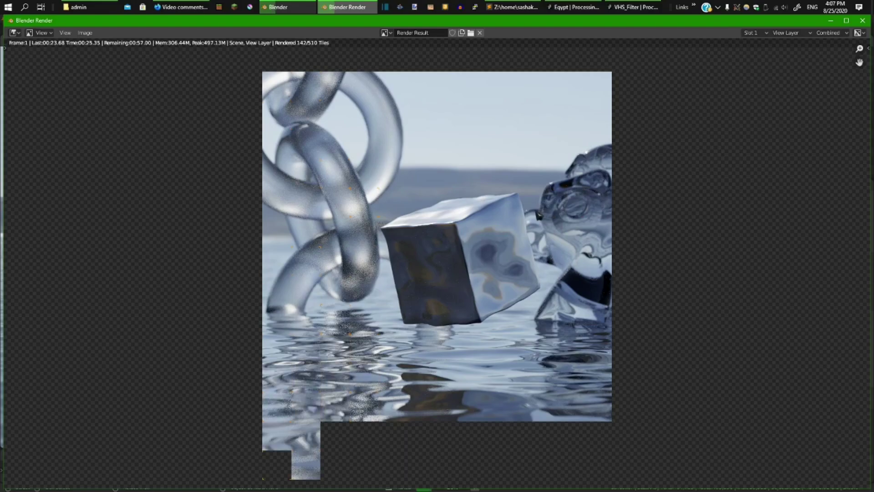
Examine the noise on the chain, cube and water in the render in progress, and close the render window.
scroll(540, 211, "up", 4)
middle_click_drag(643, 132, 478, 162)
scroll(478, 162, "up", 7)
middle_click_drag(590, 114, 473, 315)
middle_click_drag(623, 152, 563, 283)
scroll(542, 133, "down", 12)
scroll(529, 196, "up", 1)
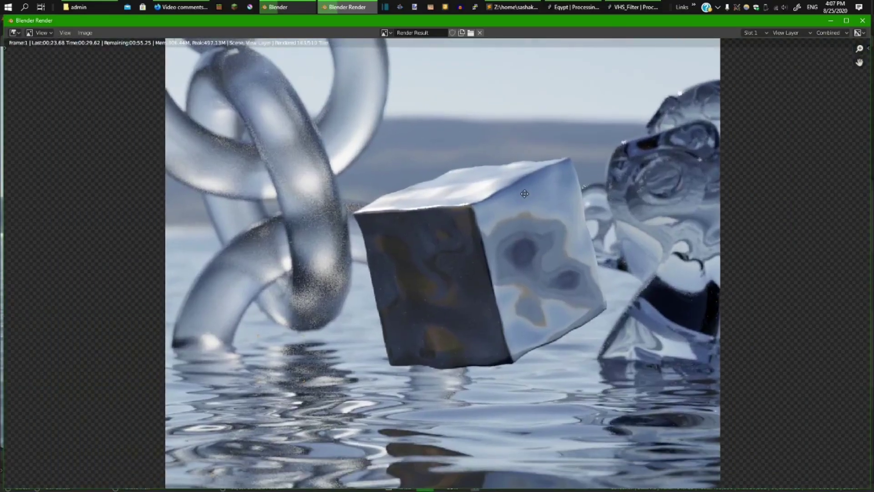
scroll(527, 196, "down", 2)
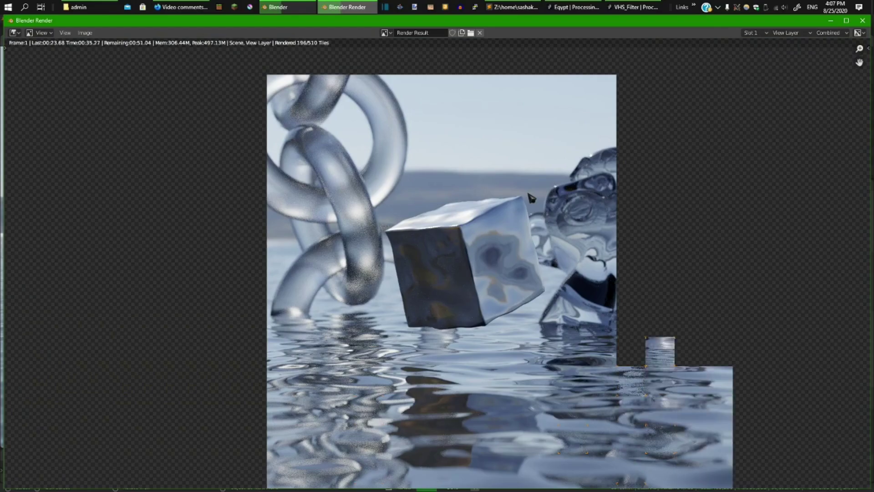
scroll(258, 193, "up", 3)
scroll(482, 199, "down", 3)
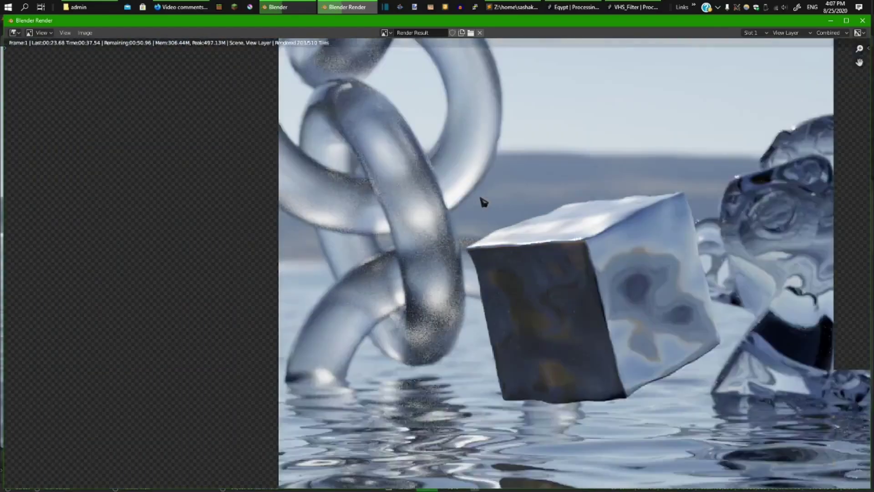
scroll(612, 270, "up", 5)
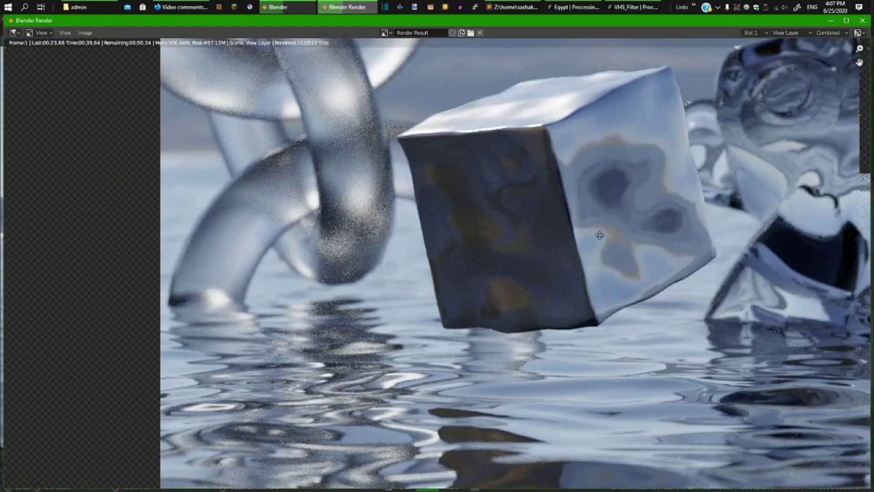
scroll(522, 244, "down", 3)
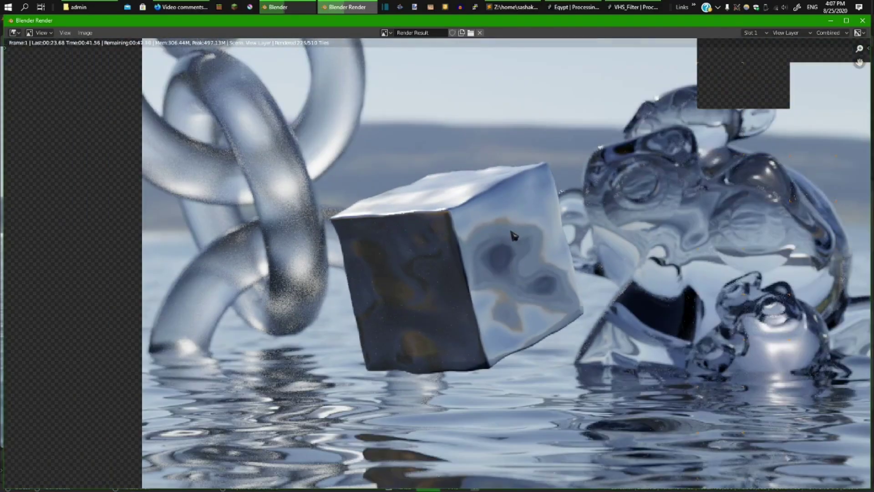
scroll(515, 234, "down", 1)
scroll(514, 234, "down", 1)
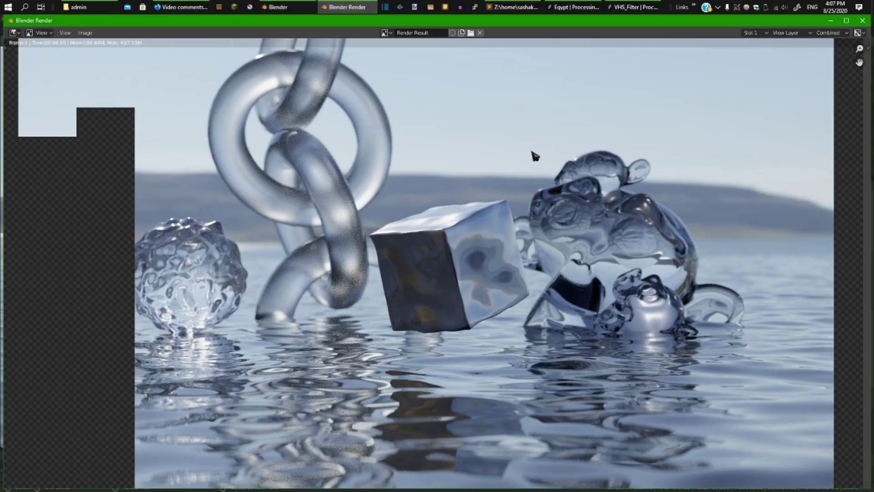
key("Escape")
Set the render samples back to 128.
scroll(392, 170, "up", 1)
middle_click_drag(392, 170, 440, 228)
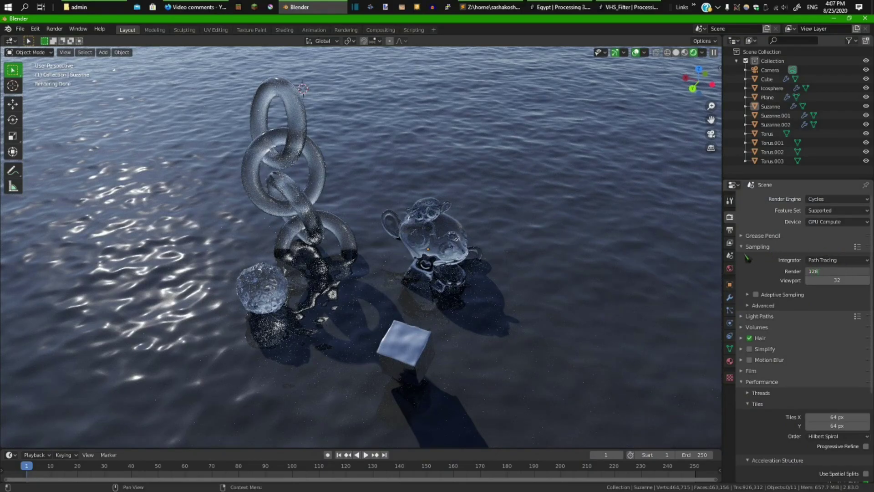
key("Return")
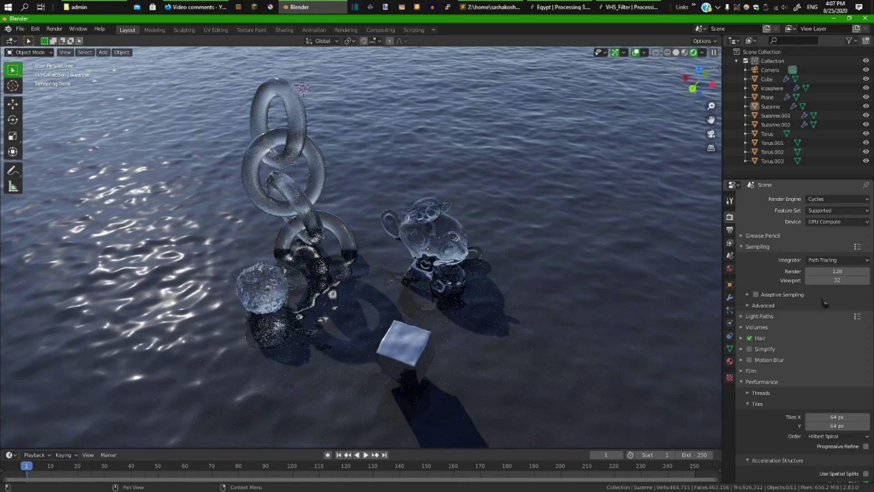
Enable adaptive sampling in the Cycles sampling settings.
left_click(759, 296)
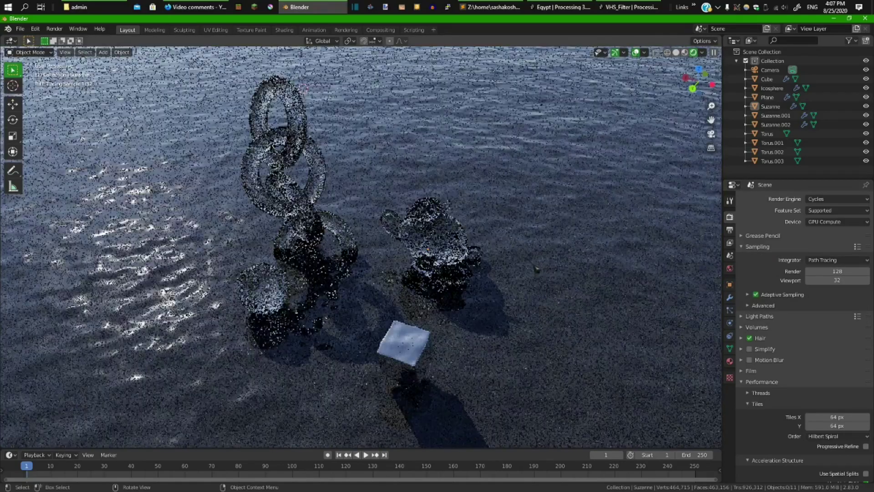
middle_click_drag(534, 269, 532, 240)
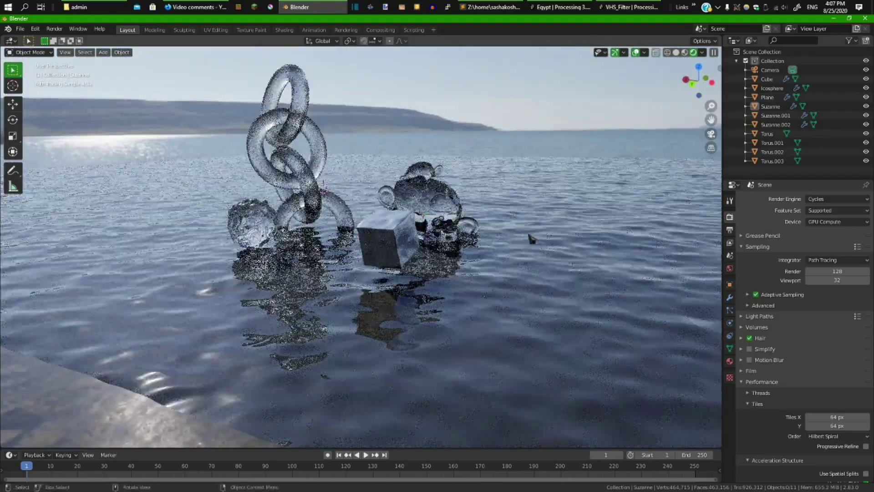
scroll(473, 118, "down", 1)
middle_click_drag(472, 118, 486, 186, "shift")
scroll(485, 188, "up", 1)
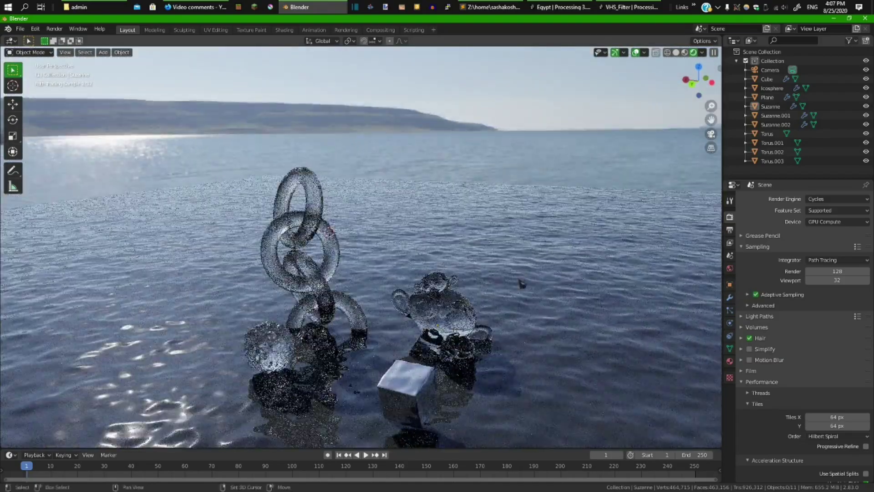
middle_click_drag(520, 276, 519, 219, "shift")
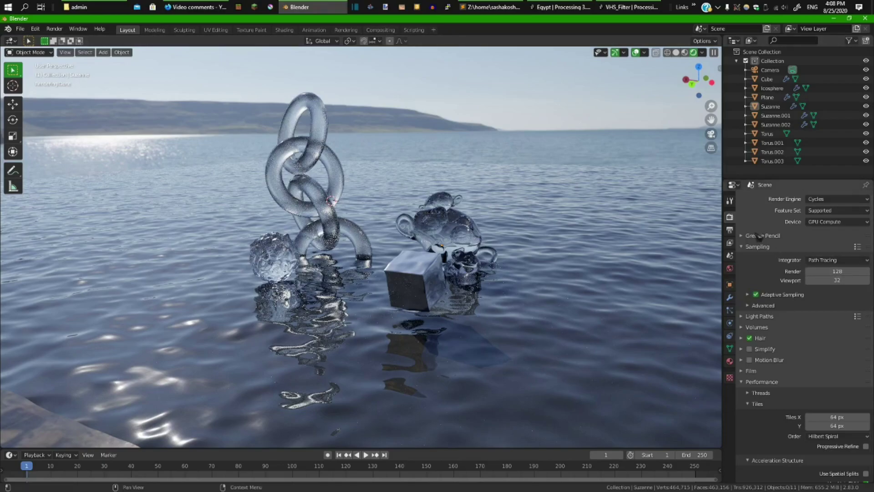
Render the current frame, inspect the whole image in progress, and close the render window.
key("F12")
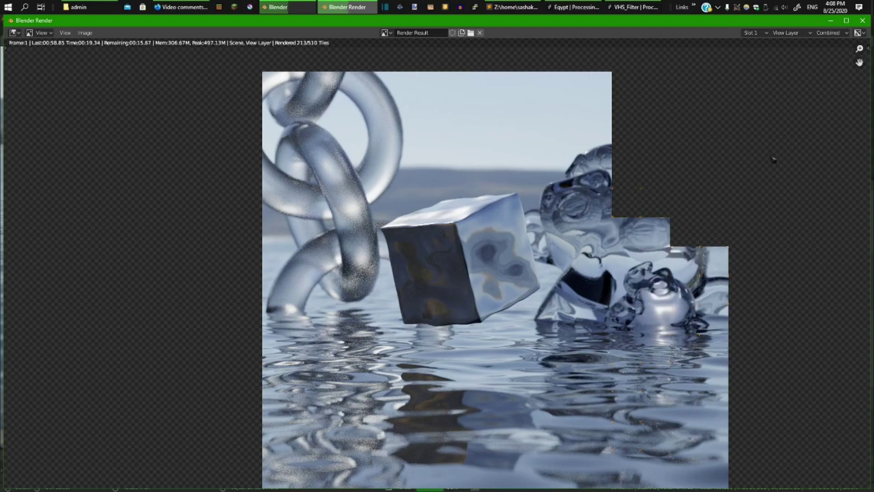
key("Home")
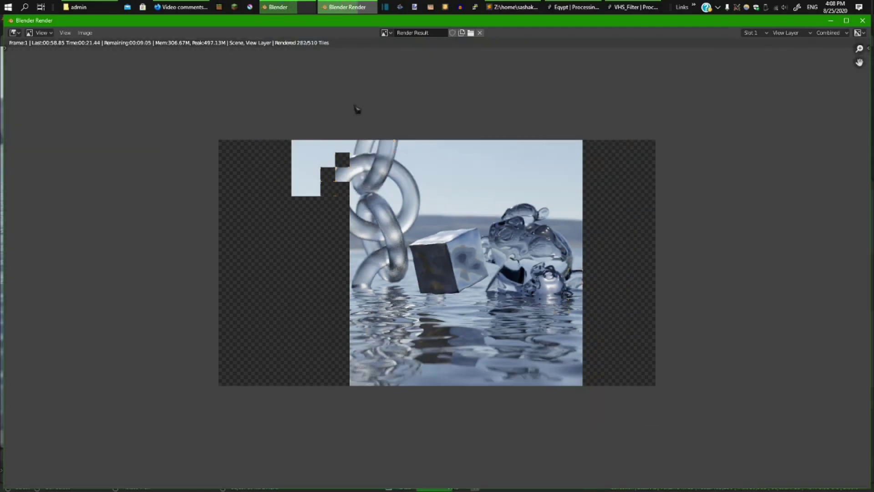
scroll(491, 198, "up", 1)
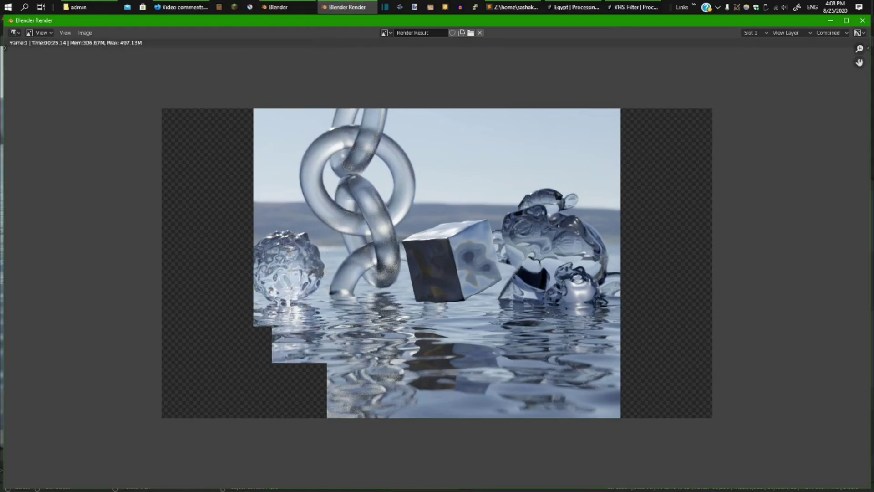
key("Escape")
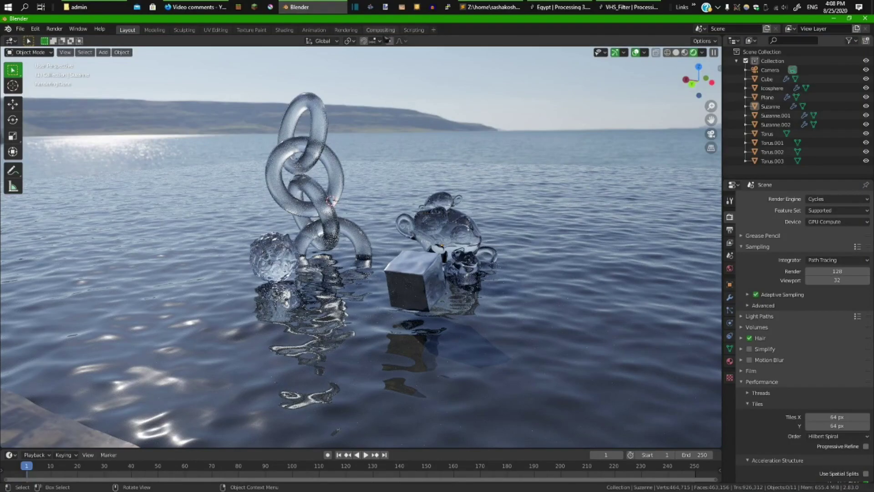
Enable compositing nodes for the scene and add a Denoise node between the Render Layers and Composite nodes.
left_click(381, 29)
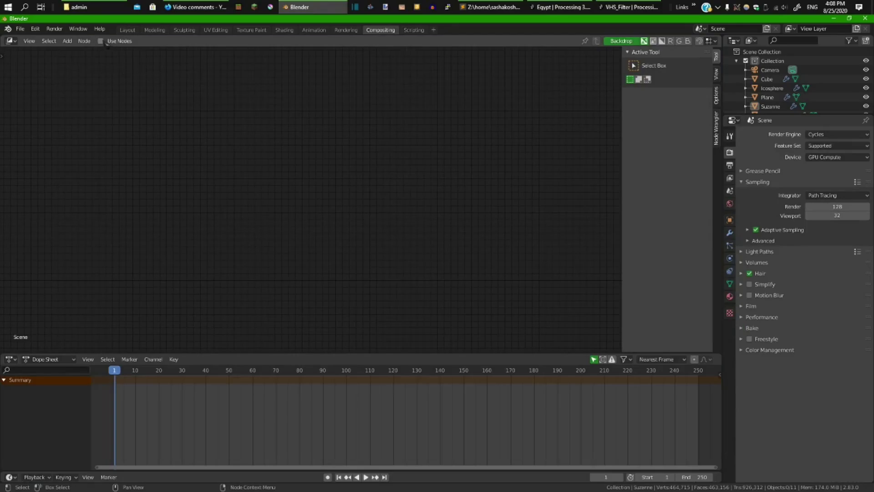
key("shift+a")
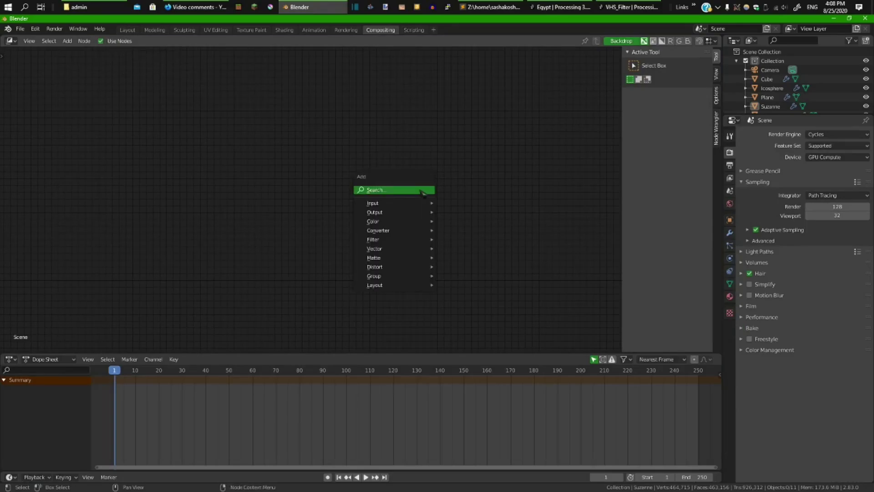
mouse_move(392, 204)
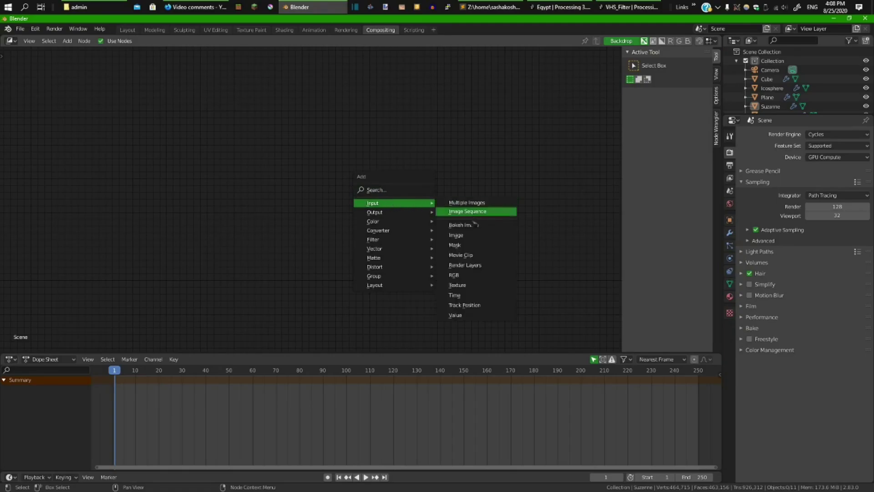
left_click(391, 193)
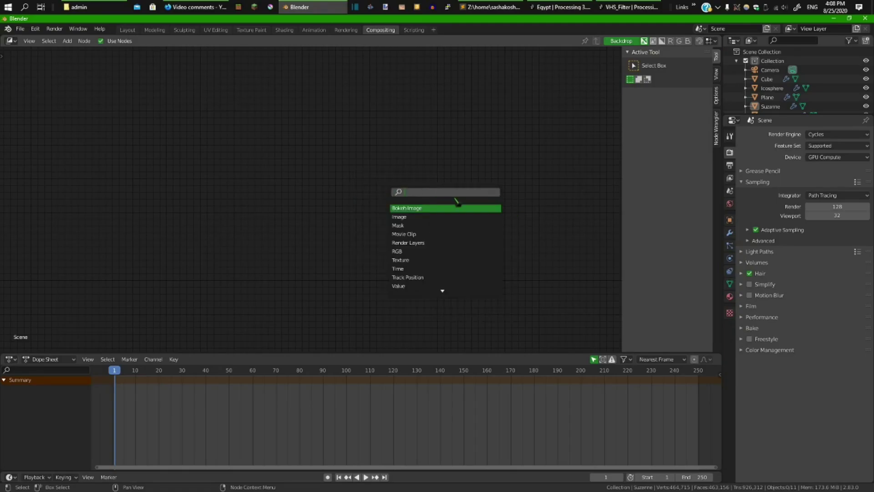
type("denoise")
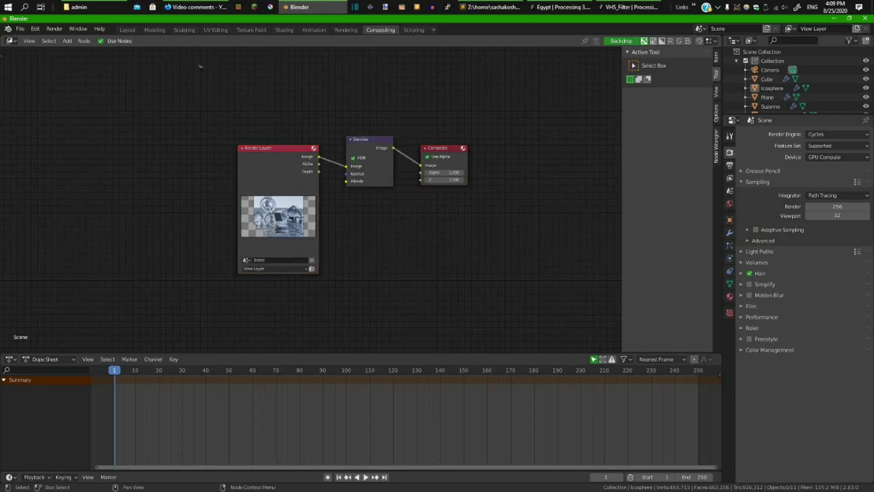
Set the render samples to 128 with adaptive sampling on, and check the Cycles render devices in the preferences.
left_click(845, 209)
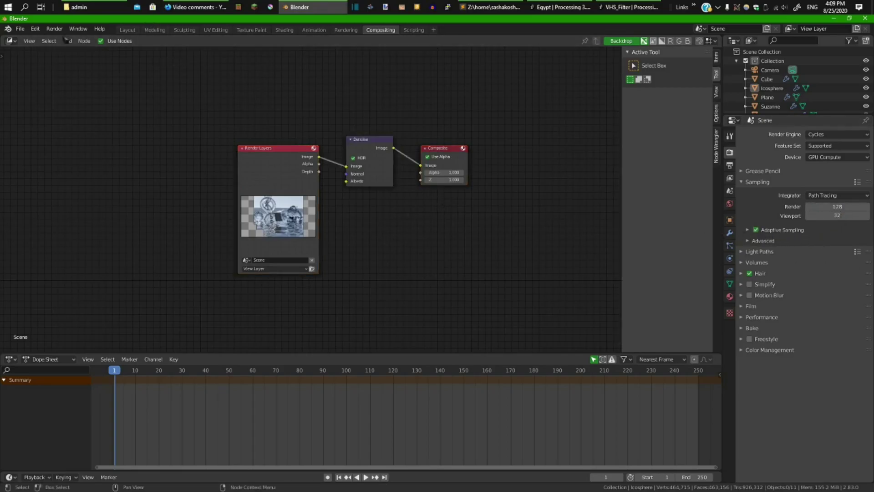
left_click(35, 29)
left_click(55, 159)
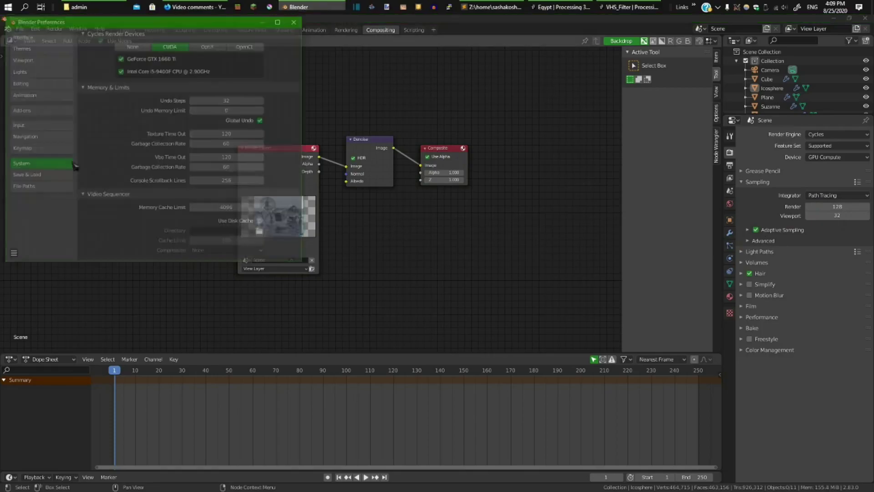
left_click(297, 21)
Review the denoise node setup and render the current frame with it.
middle_click_drag(332, 107, 350, 122)
scroll(351, 146, "up", 3)
middle_click_drag(415, 227, 410, 211)
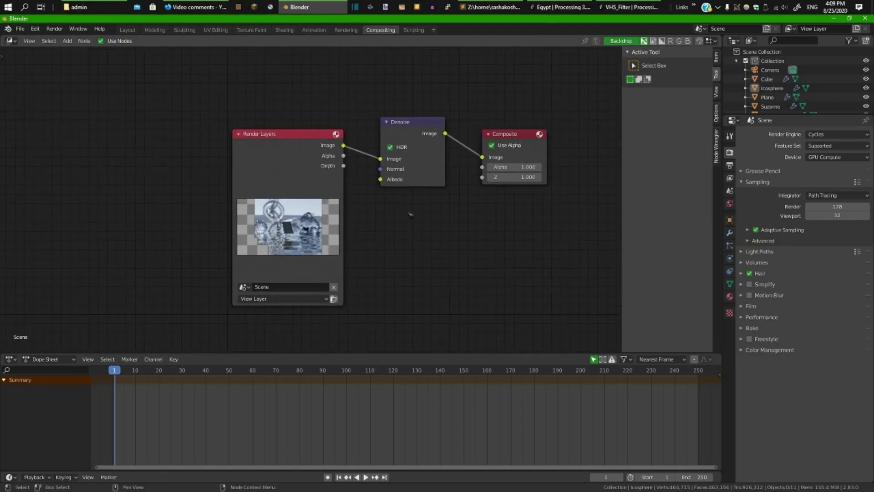
left_click(127, 30)
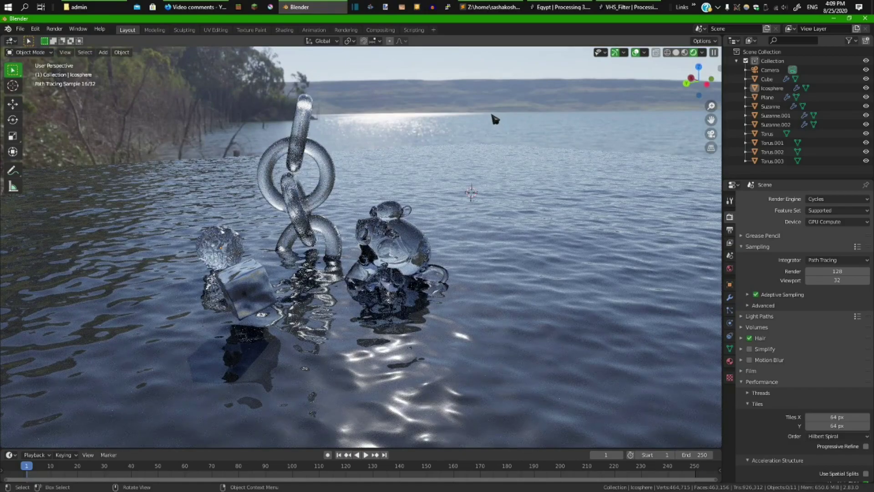
key("F12")
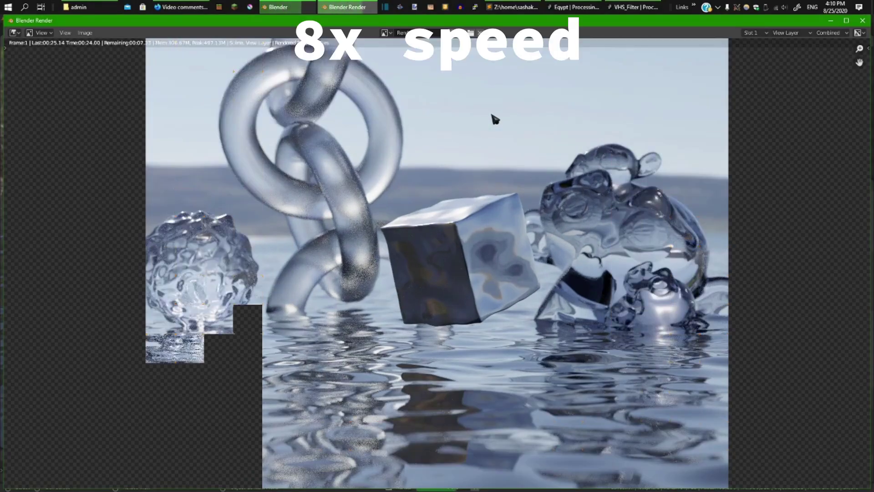
Examine the denoised chain, sphere, cube and water closely in the render, and close the render window.
scroll(496, 123, "down", 1)
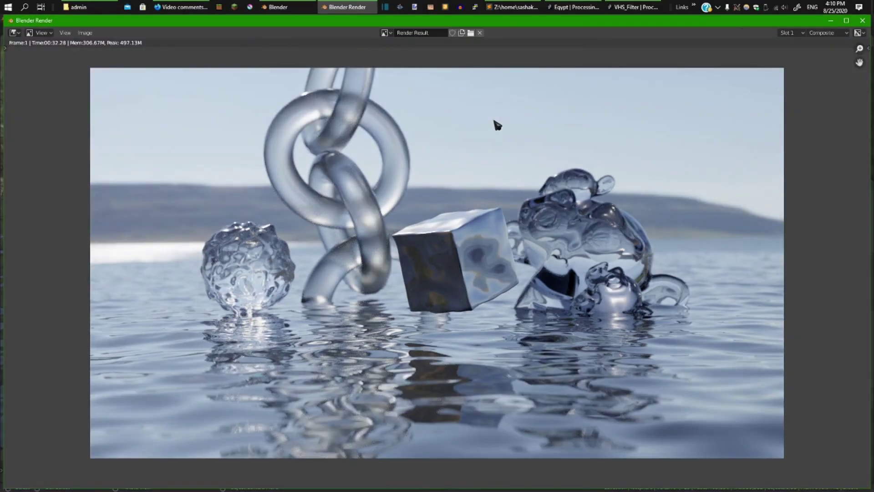
scroll(489, 130, "up", 1)
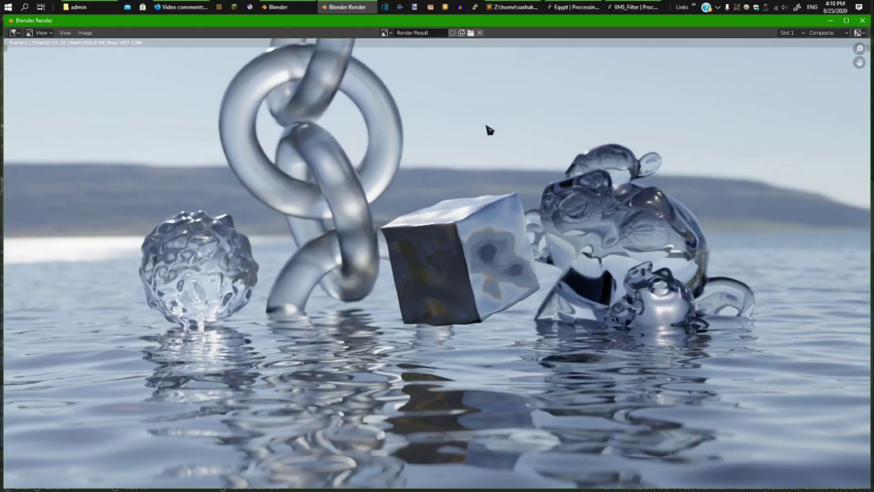
middle_click_drag(347, 93, 294, 93)
scroll(376, 245, "up", 2)
scroll(376, 245, "up", 2)
middle_click_drag(293, 143, 417, 229)
middle_click_drag(224, 110, 375, 177)
scroll(374, 177, "down", 3)
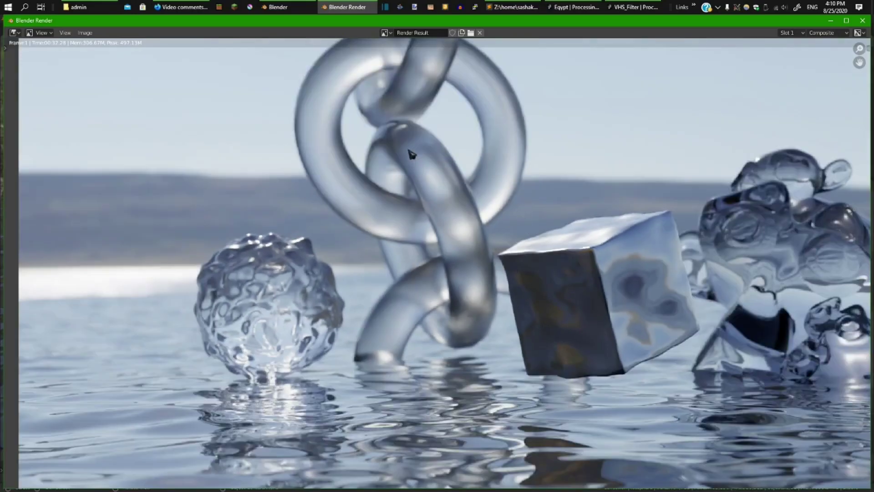
scroll(482, 228, "up", 1)
scroll(482, 228, "up", 1)
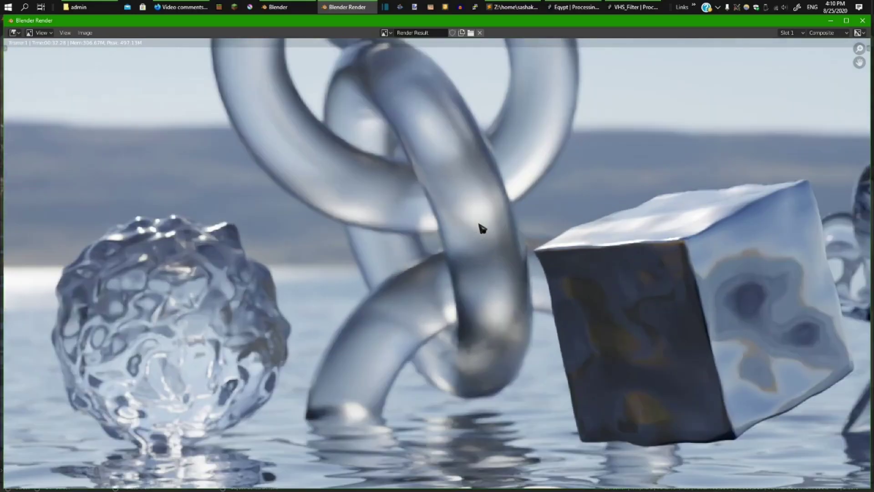
scroll(513, 218, "down", 5)
scroll(514, 216, "up", 1)
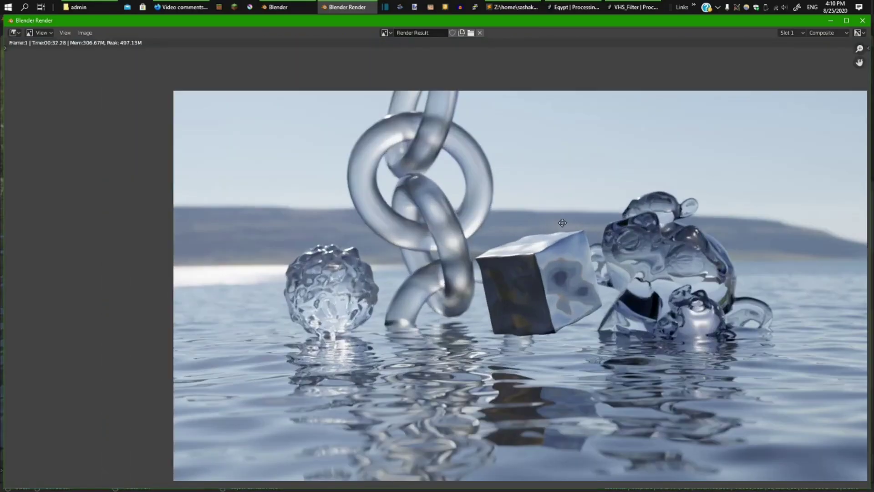
middle_click_drag(562, 223, 508, 202)
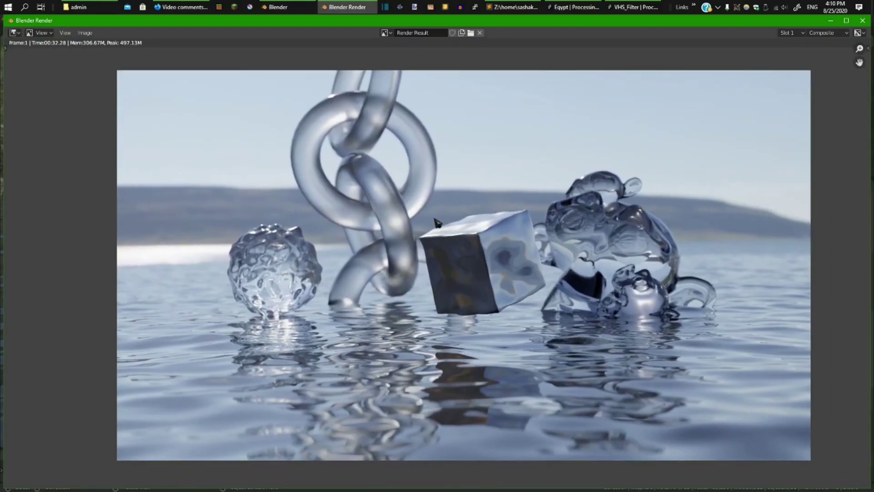
middle_click_drag(406, 215, 394, 198)
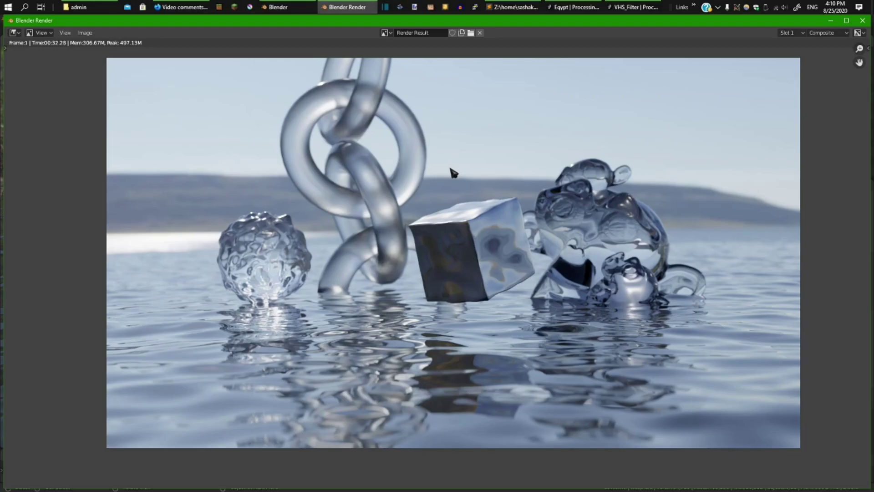
middle_click_drag(359, 137, 391, 152)
middle_click_drag(459, 176, 424, 168)
scroll(427, 172, "up", 5)
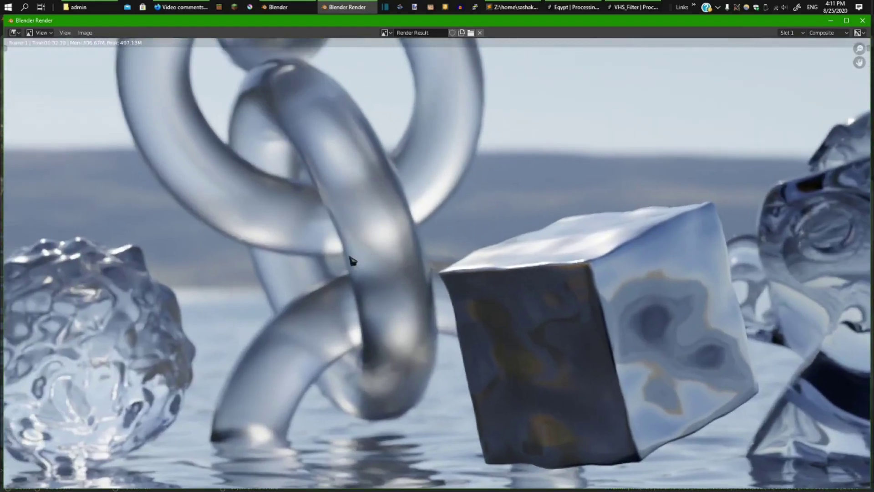
scroll(359, 187, "down", 3)
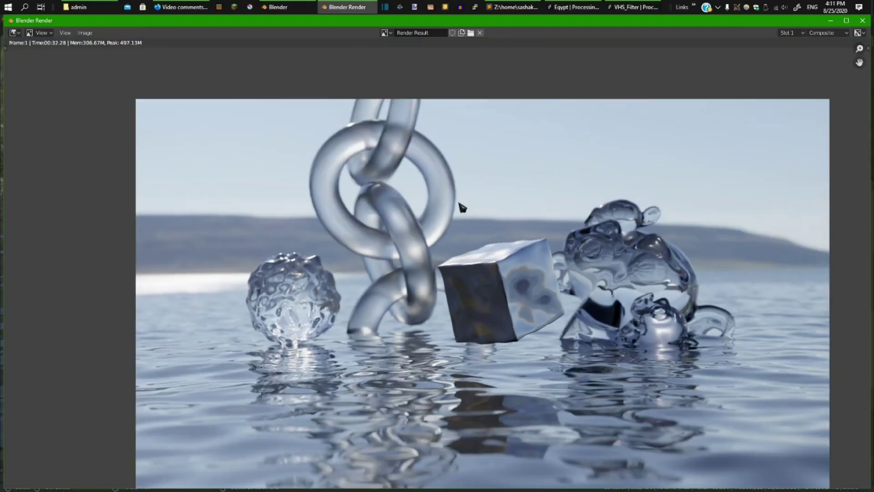
middle_click_drag(505, 219, 401, 176)
scroll(451, 194, "up", 1)
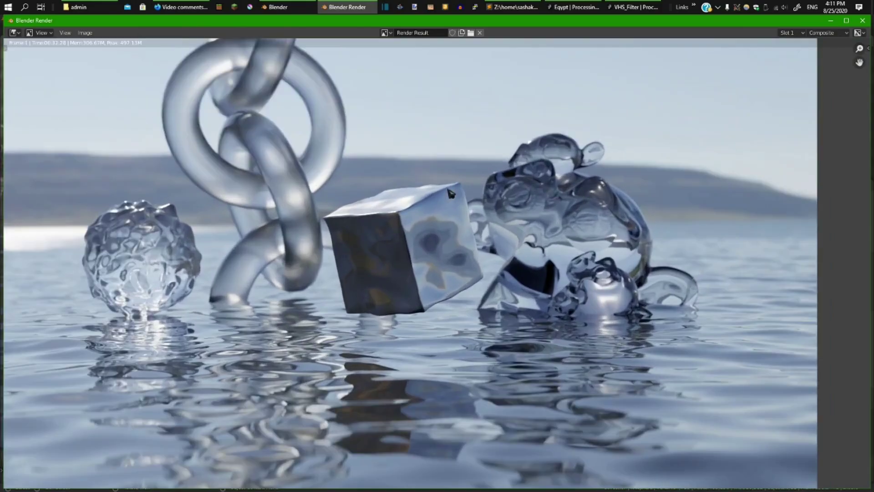
middle_click_drag(230, 149, 284, 193)
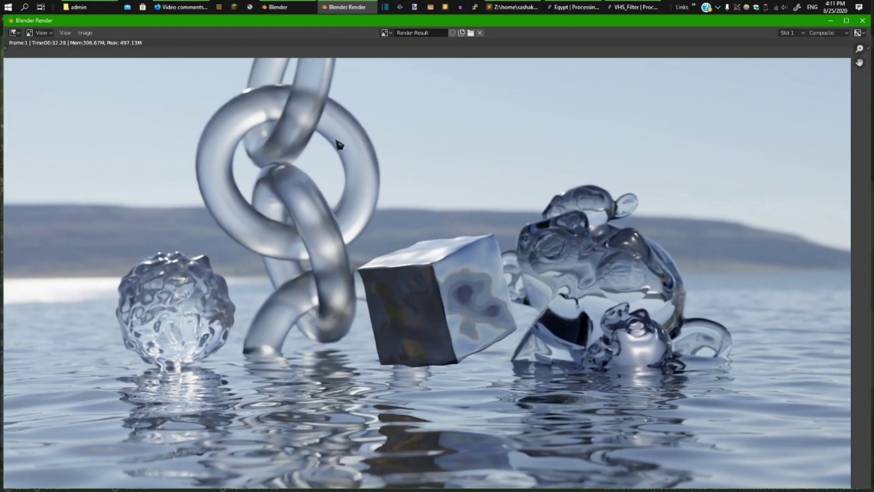
middle_click_drag(337, 262, 340, 239)
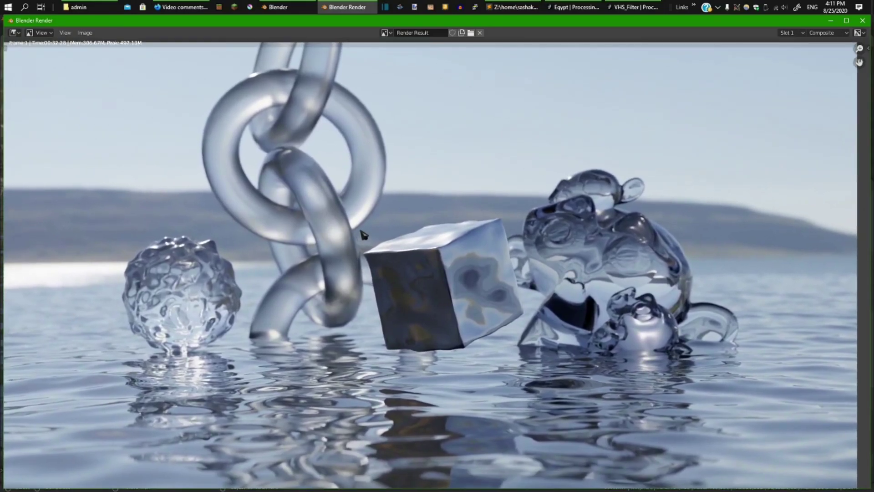
left_click(862, 21)
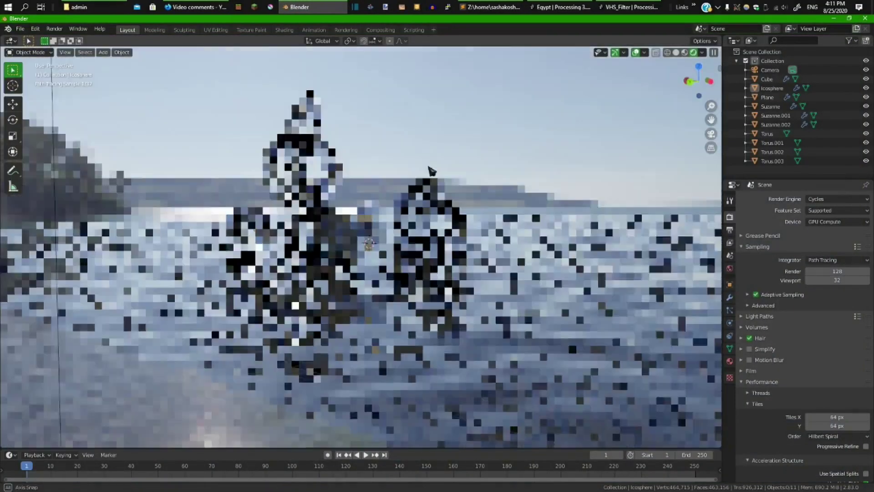
Select the scene's camera and look through it in the rendered viewport.
middle_click_drag(432, 171, 521, 186)
middle_click_drag(584, 196, 561, 206)
middle_click_drag(555, 172, 687, 260)
middle_click_drag(374, 215, 421, 210)
left_click(627, 227)
middle_click_drag(633, 230, 537, 232)
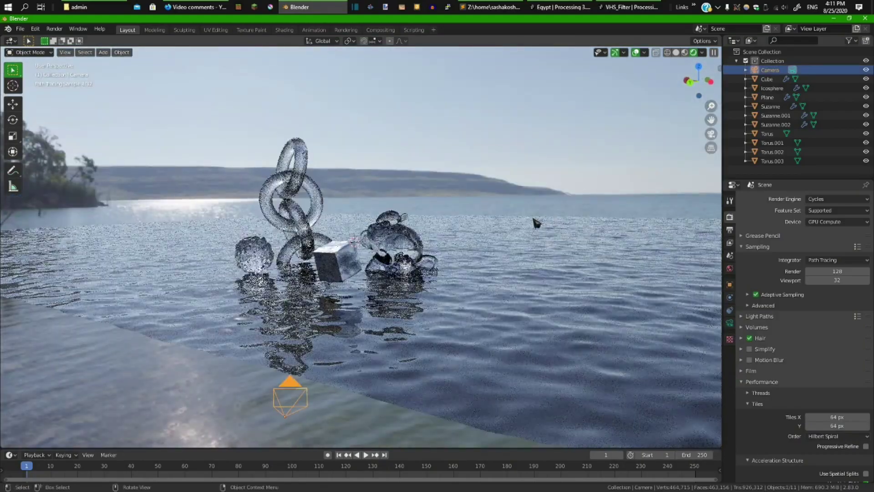
key("KP_0")
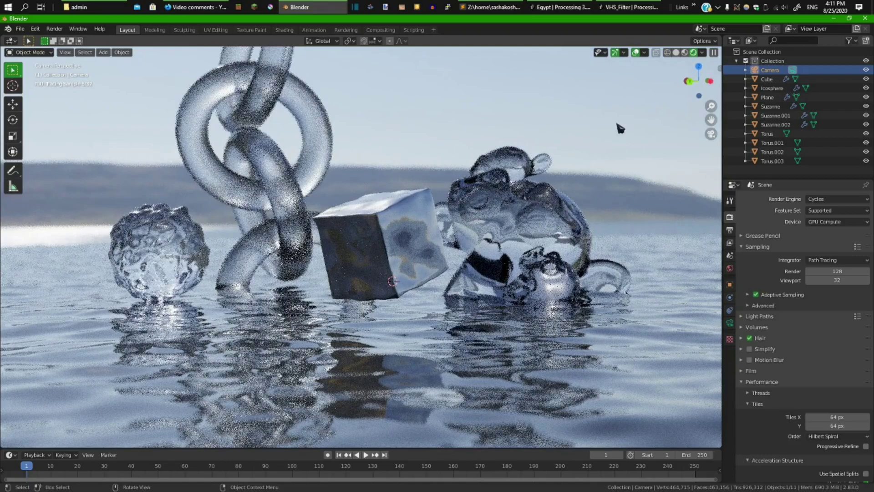
Turn the camera's depth of field off and back on to compare the image with and without it.
left_click(730, 322)
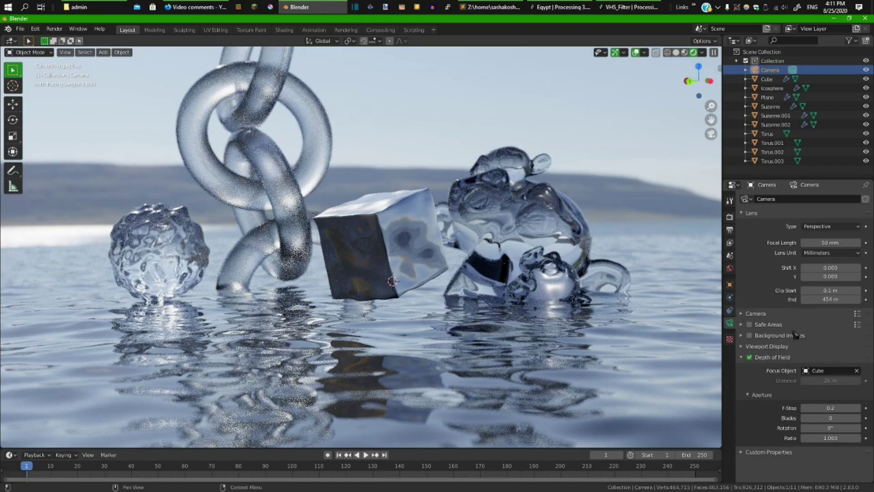
left_click(751, 359)
left_click(750, 359)
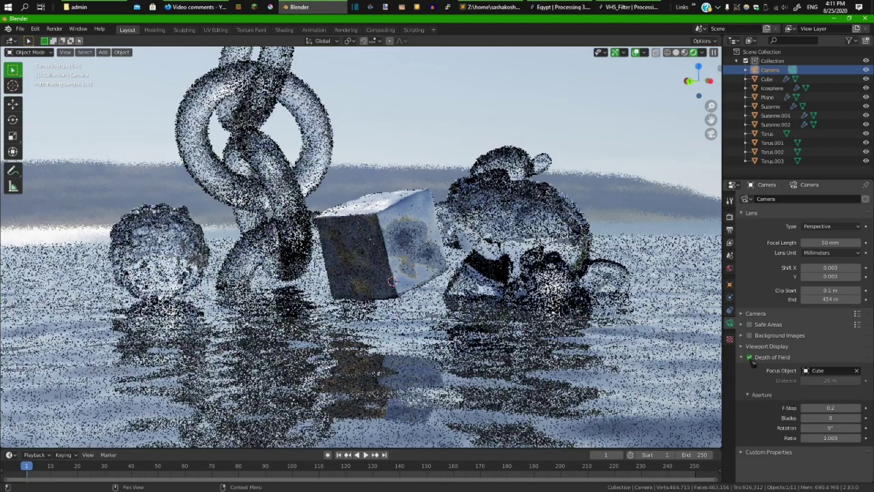
Repick the cube as the camera's focus object, and try an F-Stop of 3.0 before restoring it to 0.2.
left_click(857, 371)
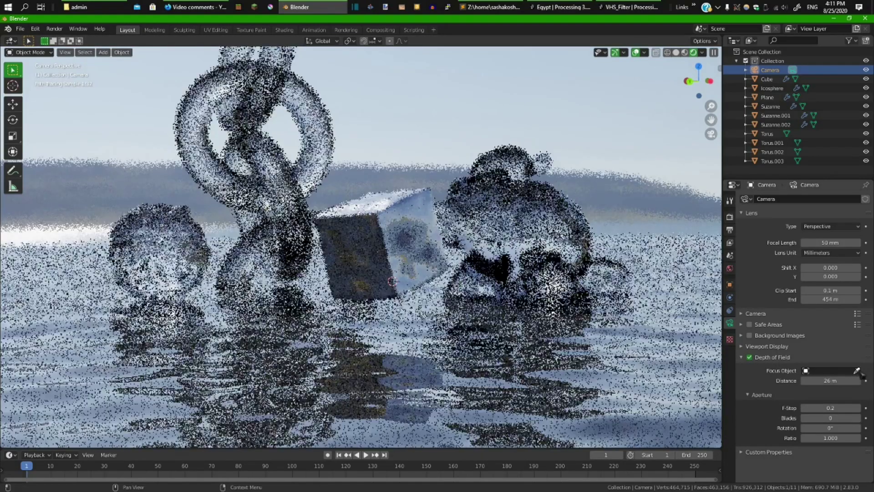
left_click(370, 206)
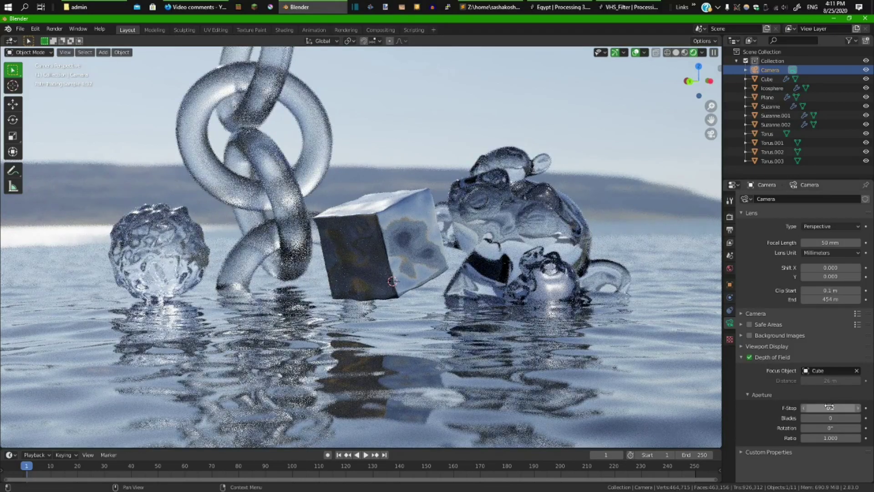
mouse_move(831, 407)
left_mouse_down()
mouse_move(792, 407)
mouse_move(858, 408)
mouse_move(833, 408)
left_mouse_up()
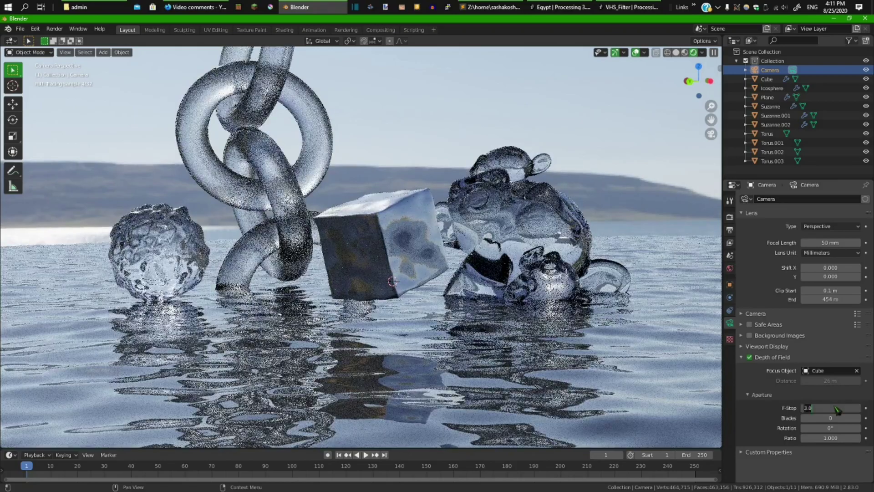
left_click(837, 408)
type("0.2")
key("Return")
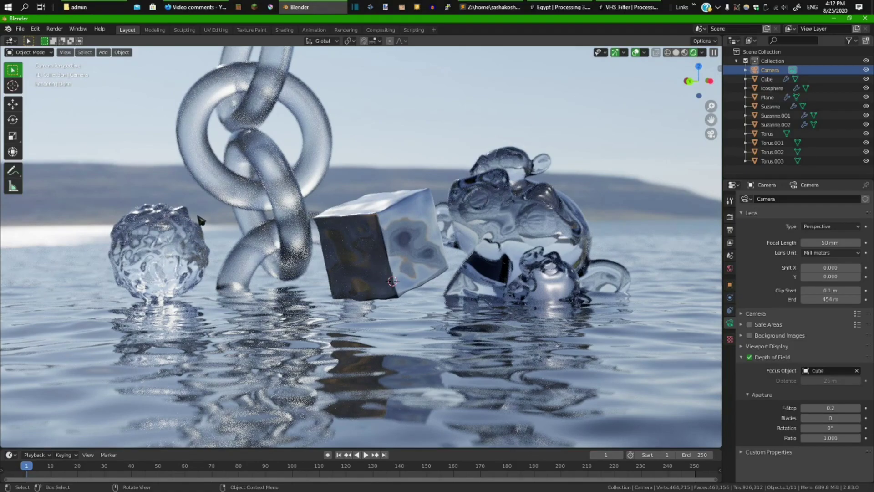
Leave the camera view, bring up the scene's render settings and render the current frame with Cycles.
middle_click_drag(260, 221, 483, 248)
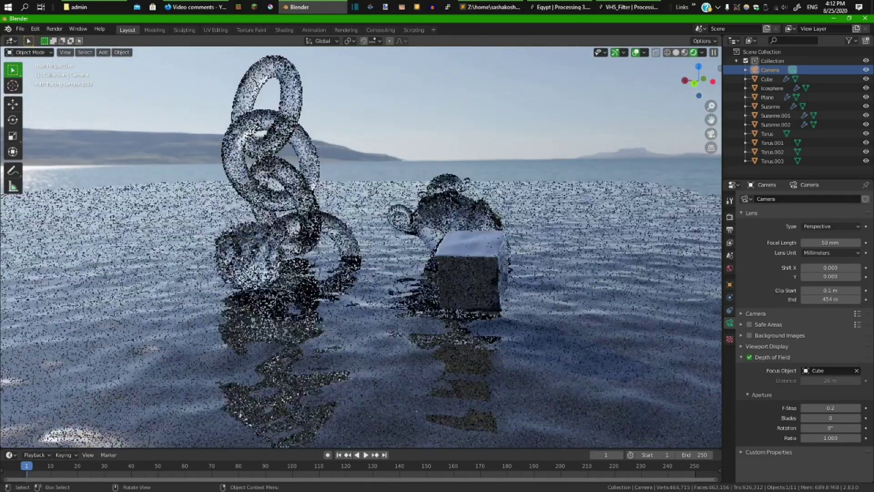
scroll(256, 155, "up", 1)
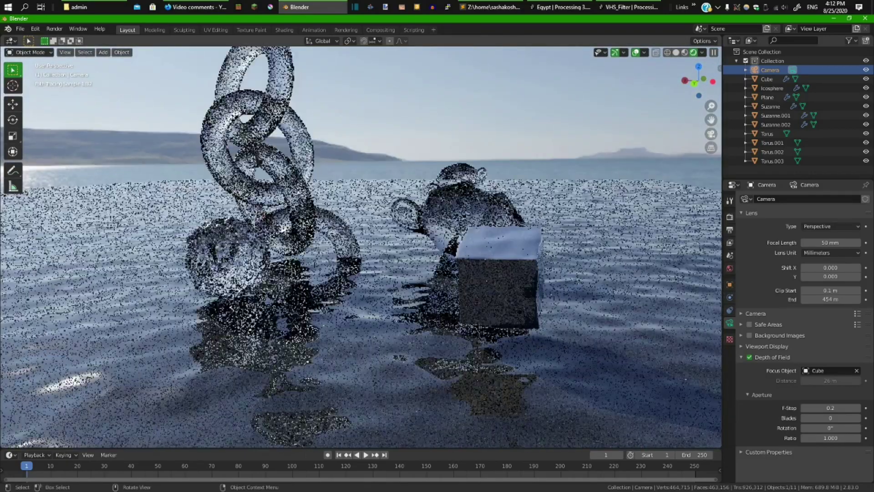
scroll(255, 155, "down", 1)
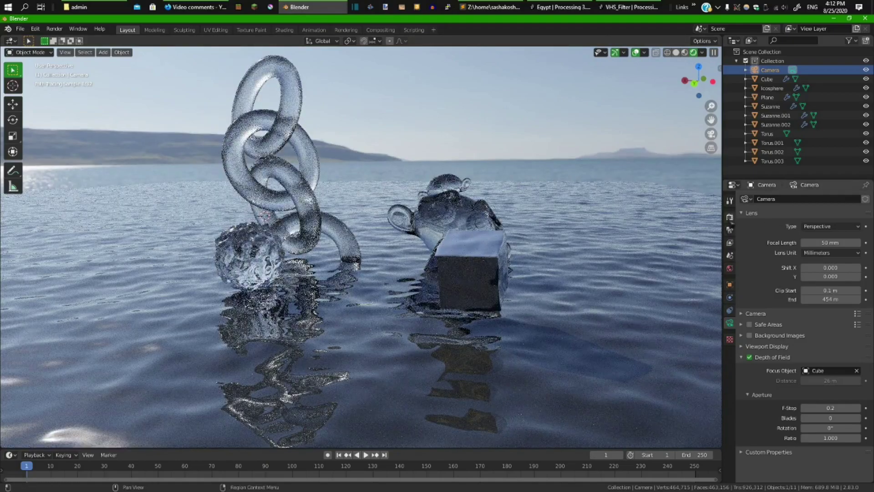
left_click(730, 217)
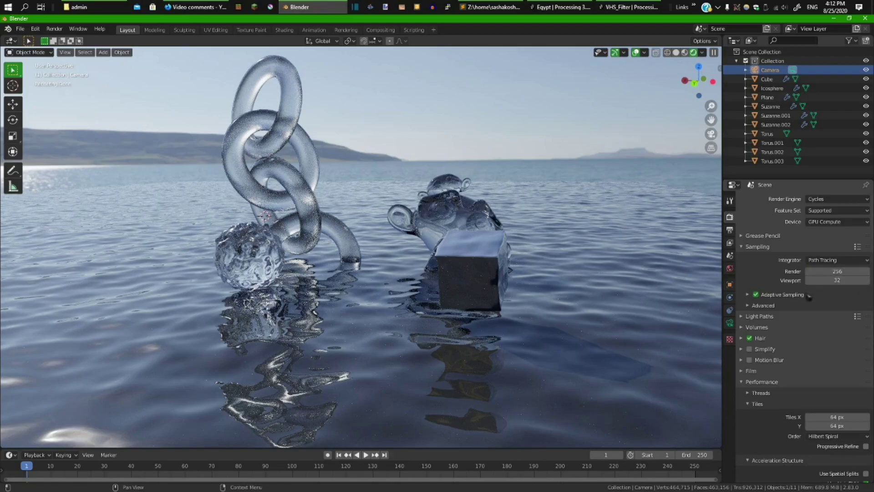
key("F12")
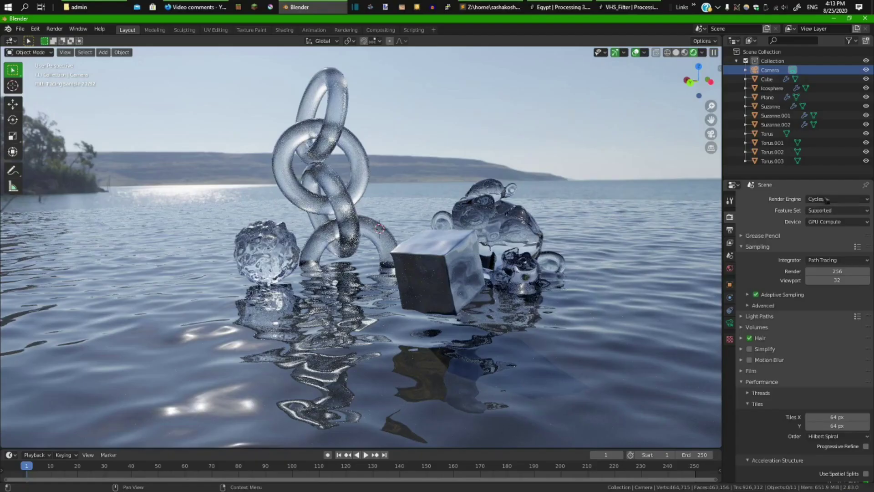
Switch the scene's render engine from Cycles to Eevee.
left_click(826, 199)
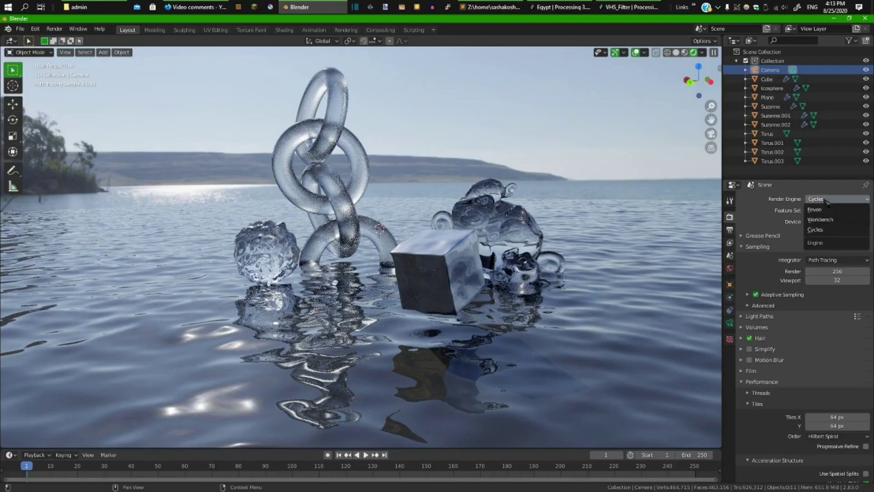
middle_click_drag(706, 195, 634, 189)
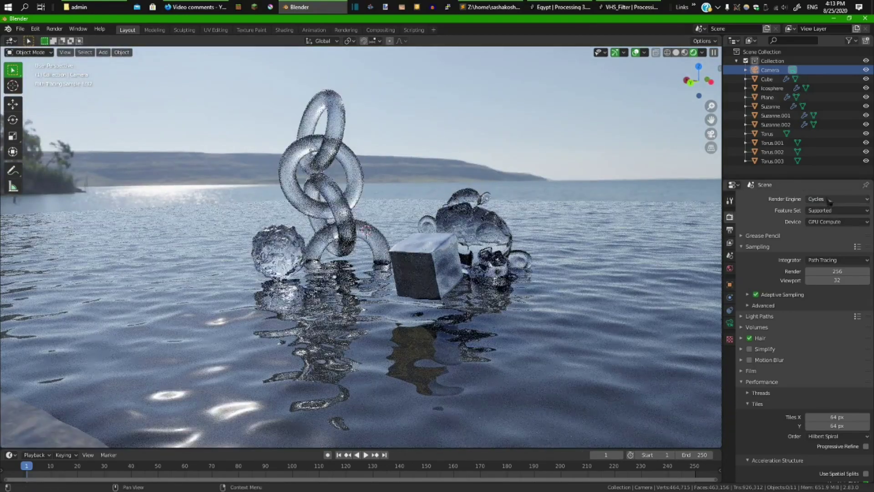
left_click(830, 200)
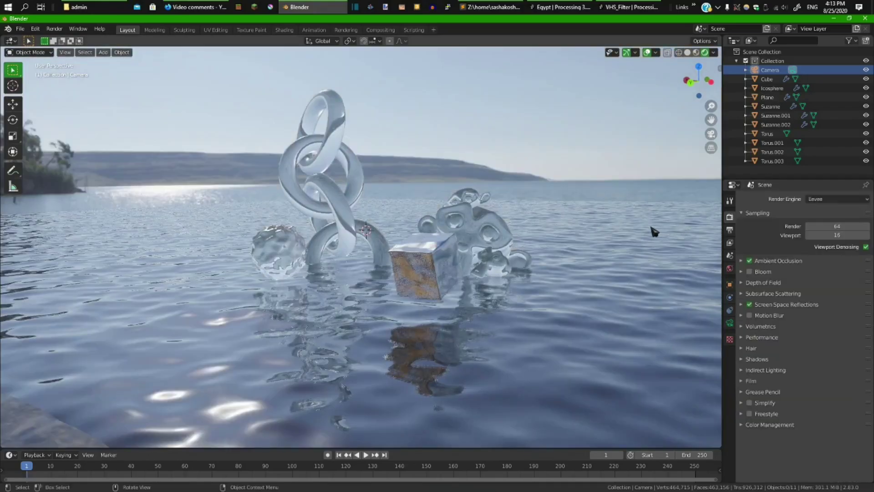
Examine how Eevee displays the glass objects up close, especially the surface of the bumpy sphere.
mouse_move(654, 232)
middle_mouse_down()
mouse_move(622, 226)
mouse_move(658, 220)
mouse_move(660, 234)
mouse_move(648, 237)
middle_mouse_up()
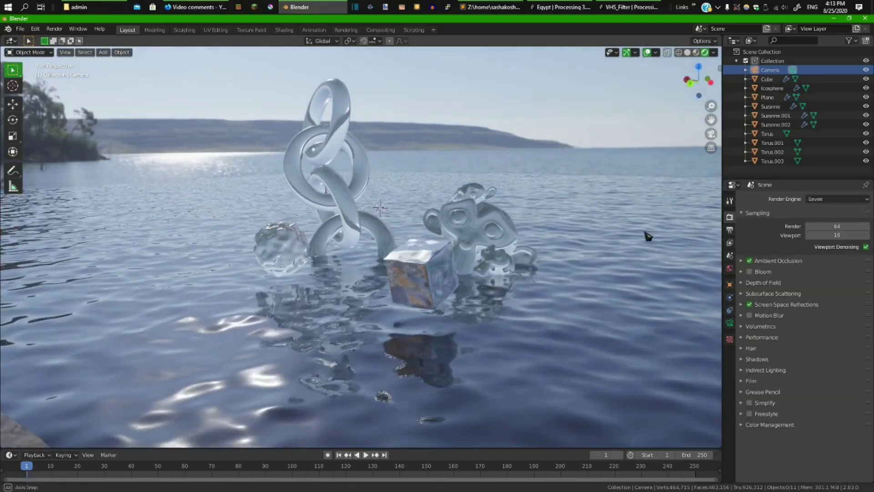
scroll(649, 236, "up", 3)
mouse_move(285, 202)
middle_mouse_down()
mouse_move(373, 214)
mouse_move(383, 191)
mouse_move(445, 187)
mouse_move(530, 220)
mouse_move(512, 220)
mouse_move(494, 207)
mouse_move(558, 217)
mouse_move(474, 237)
mouse_move(418, 220)
mouse_move(457, 201)
mouse_move(397, 211)
mouse_move(385, 187)
middle_mouse_up()
scroll(455, 201, "up", 5)
scroll(454, 200, "down", 3)
scroll(453, 199, "down", 4)
scroll(458, 202, "up", 5)
scroll(457, 202, "up", 3)
scroll(457, 203, "down", 4)
scroll(386, 186, "down", 5)
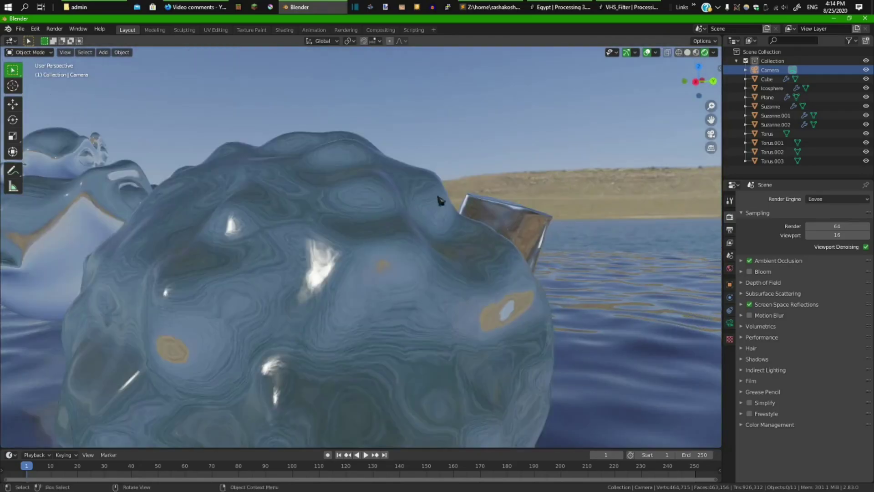
Inspect the Eevee reflections and refractions of the chain, monkey heads, cube and water from several angles.
middle_click_drag(474, 211, 407, 221)
scroll(436, 222, "down", 2)
middle_click_drag(518, 235, 425, 220)
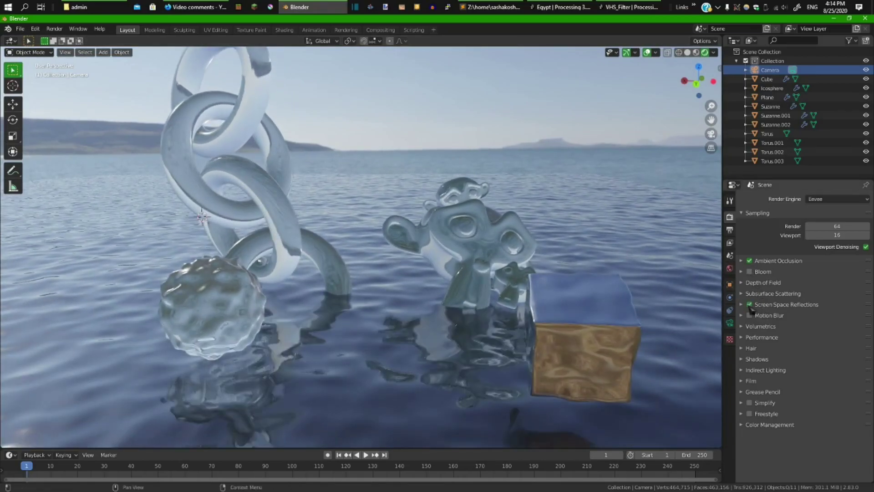
middle_click_drag(683, 304, 610, 302)
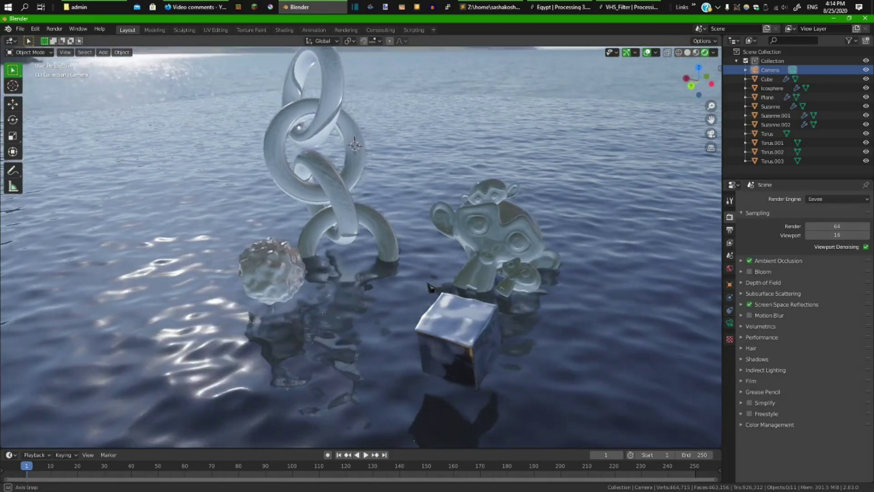
mouse_move(387, 273)
middle_mouse_down()
mouse_move(387, 259)
mouse_move(377, 259)
mouse_move(400, 262)
mouse_move(437, 246)
mouse_move(516, 250)
mouse_move(394, 261)
mouse_move(403, 269)
middle_mouse_up()
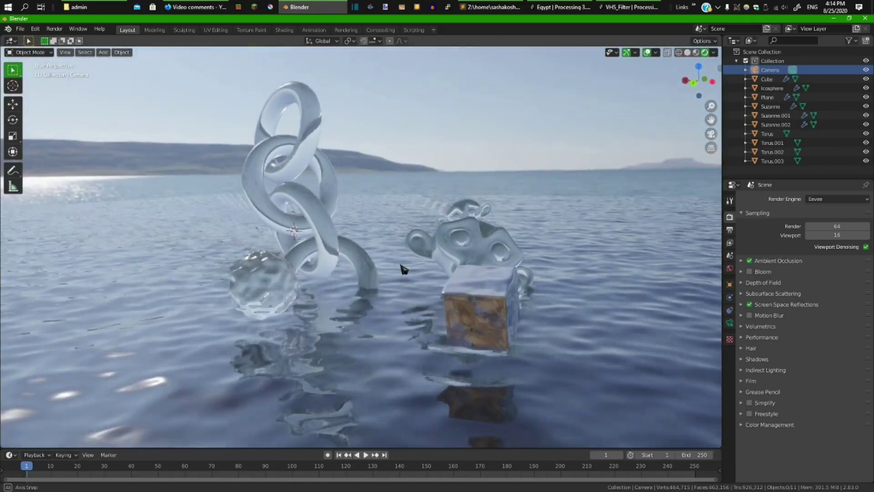
middle_click_drag(368, 231, 368, 257)
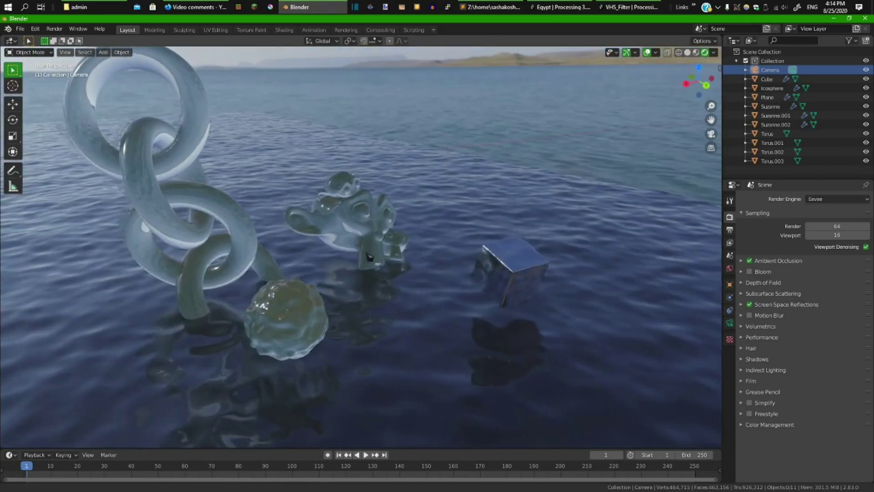
middle_click_drag(507, 275, 417, 187)
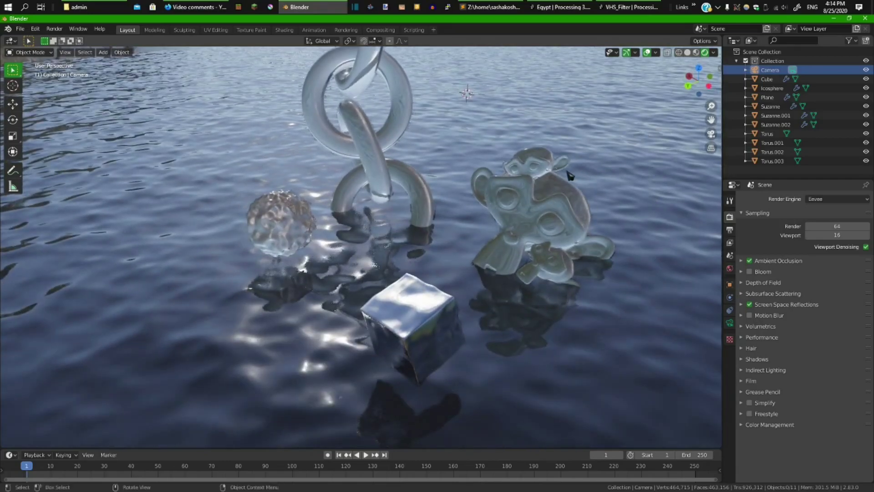
middle_click_drag(533, 246, 457, 247)
Check the Eevee scene through the camera, render the current frame and close the render window.
key("KP_0")
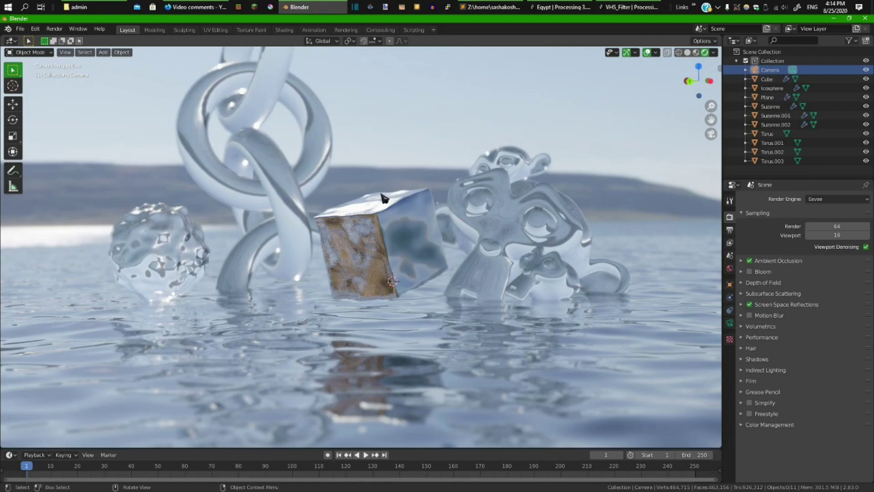
middle_click_drag(382, 206, 343, 215)
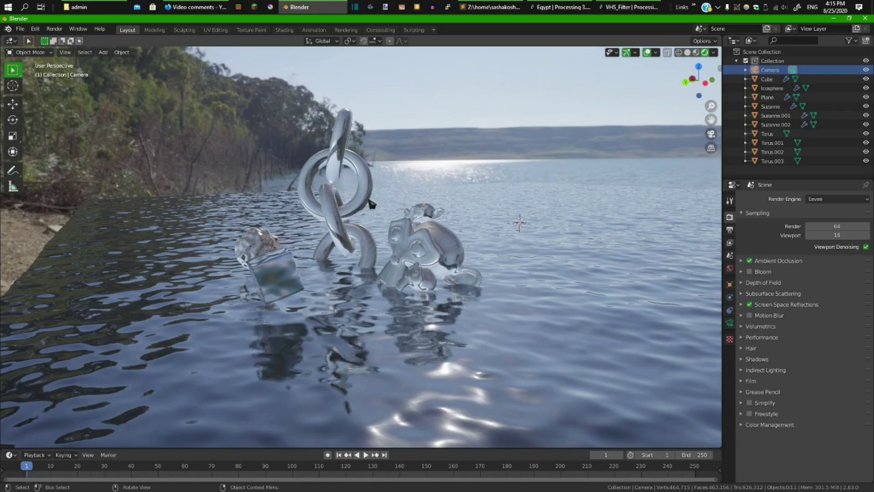
key("F12")
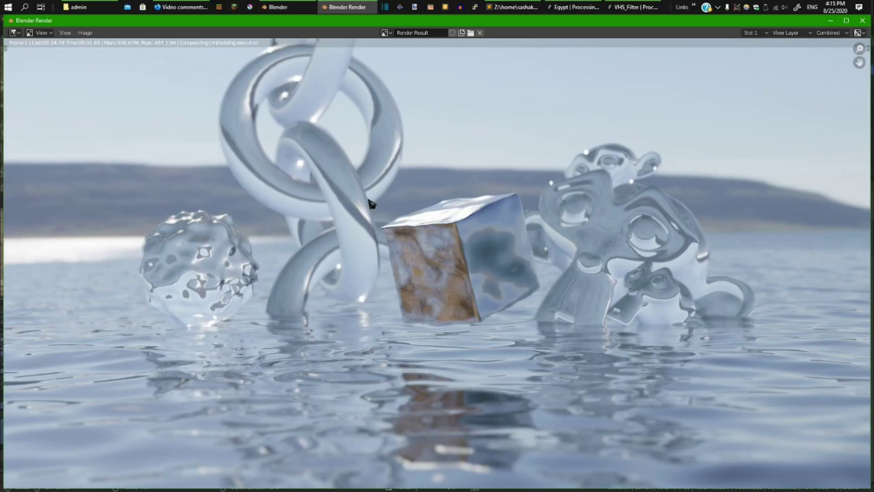
key("Escape")
Inspect the cube closely in Eevee, and switch the render engine back to Cycles to view the objects again.
middle_click_drag(429, 140, 472, 228)
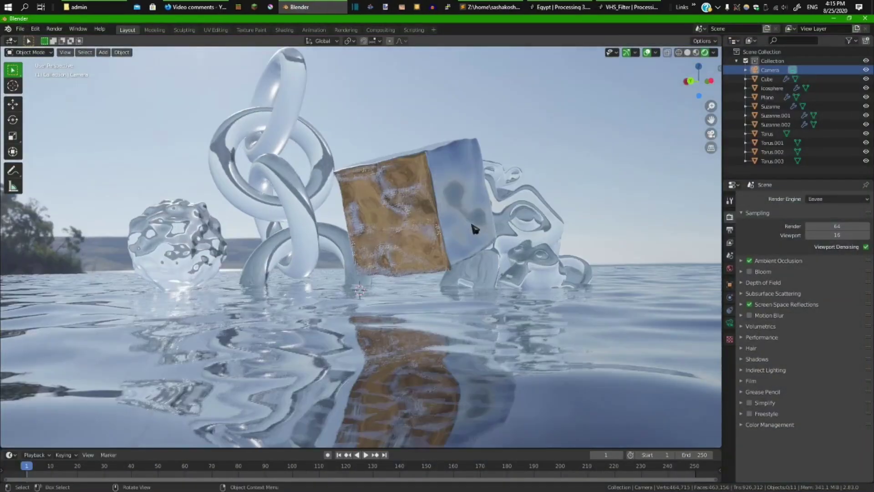
scroll(470, 226, "up", 4)
scroll(469, 226, "down", 2)
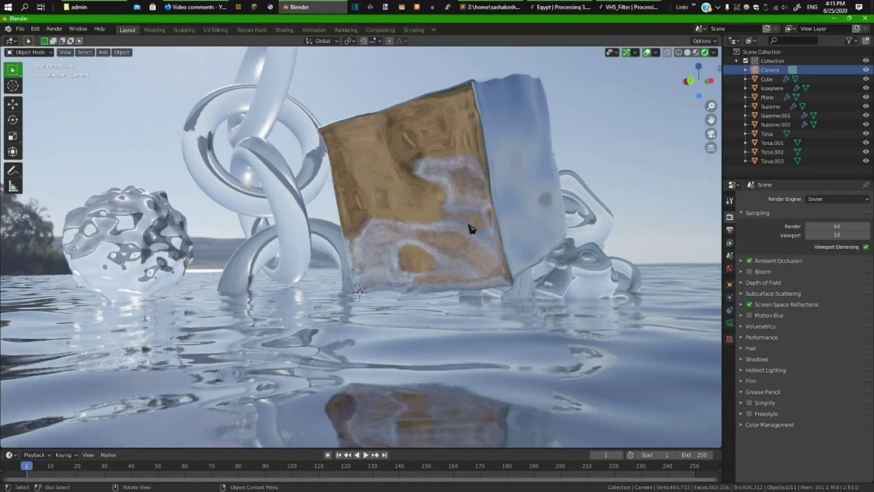
middle_click_drag(471, 229, 716, 295)
left_click(837, 199)
left_click(824, 230)
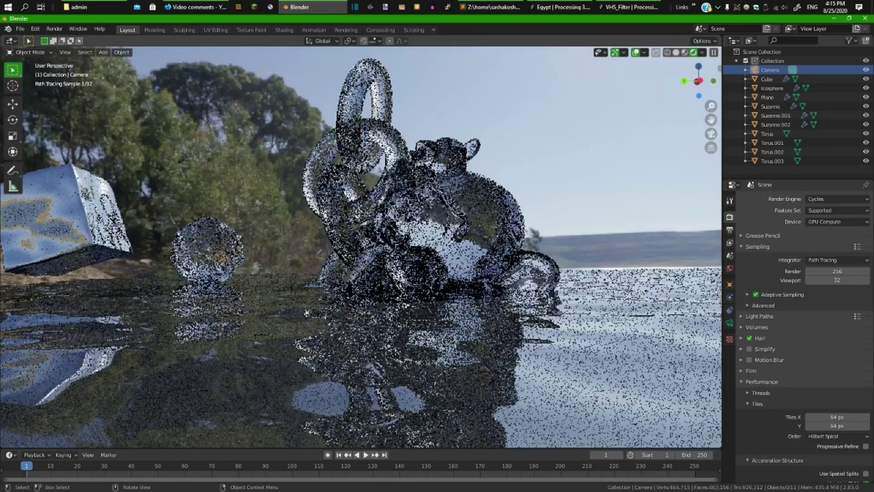
middle_click_drag(285, 232, 336, 242)
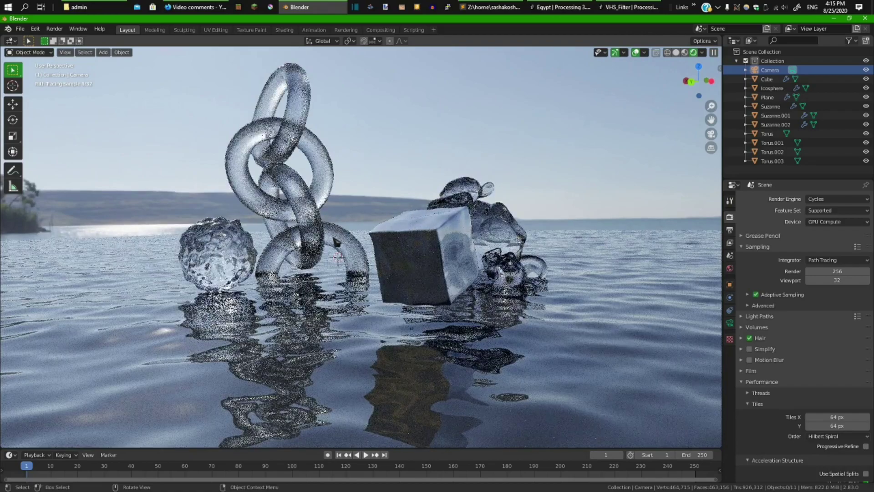
middle_click_drag(298, 313, 249, 308)
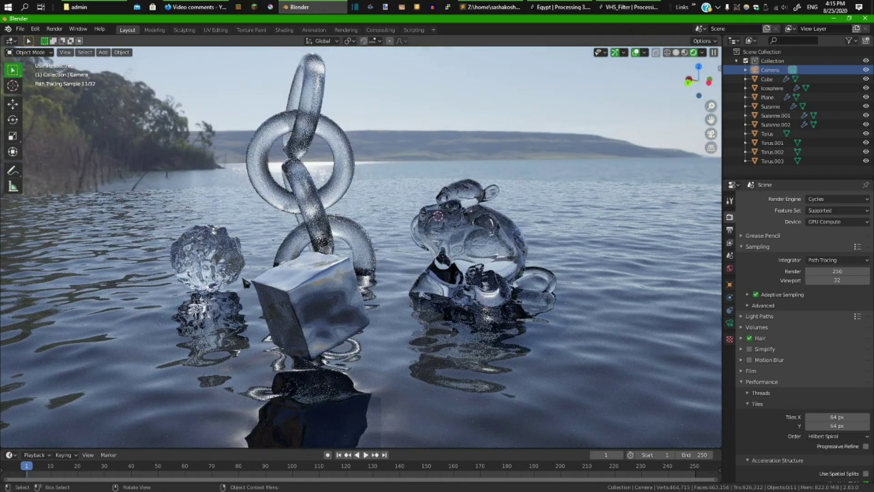
Look through the camera and switch the render engine to Eevee and back to Cycles to compare the glass.
key("KP_0")
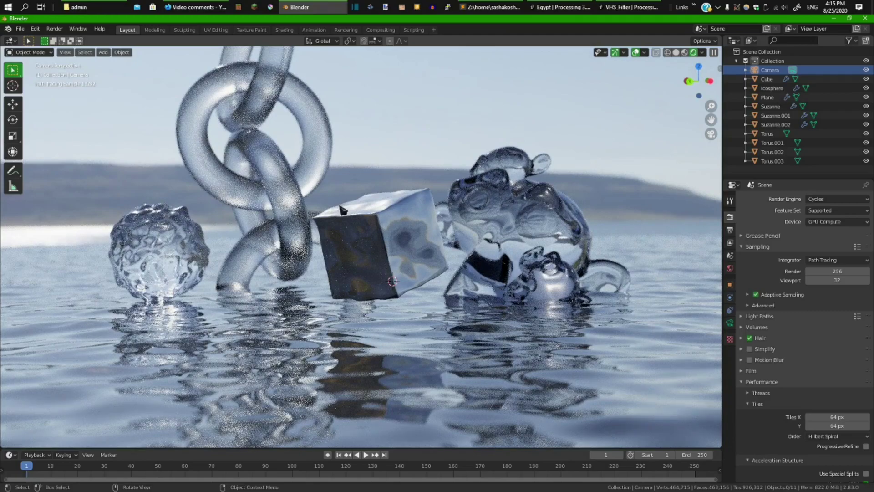
left_click(833, 199)
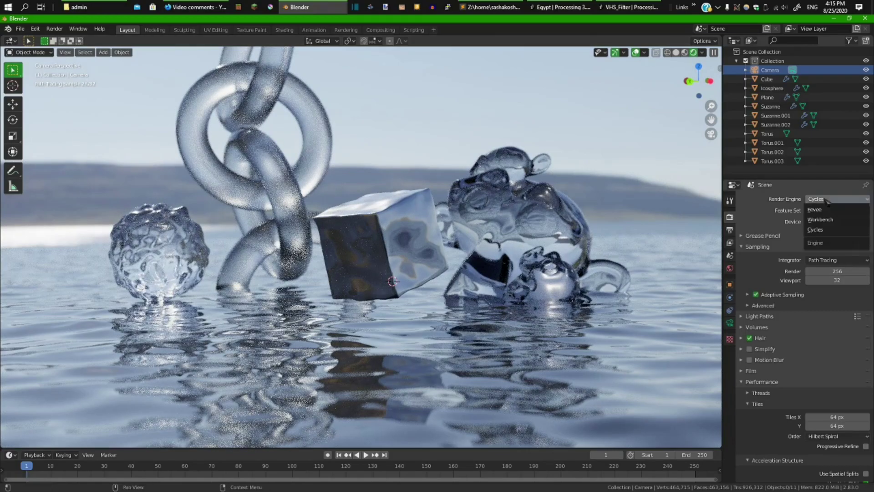
left_click(828, 210)
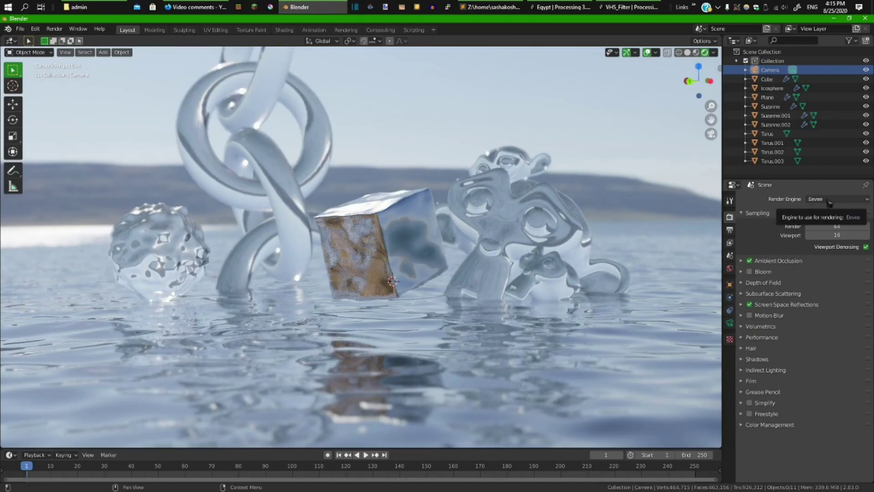
left_click(829, 201)
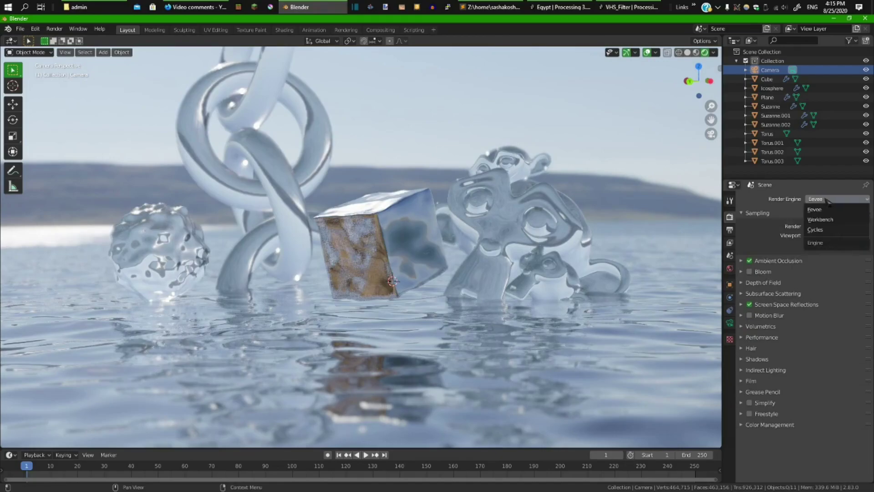
left_click(832, 230)
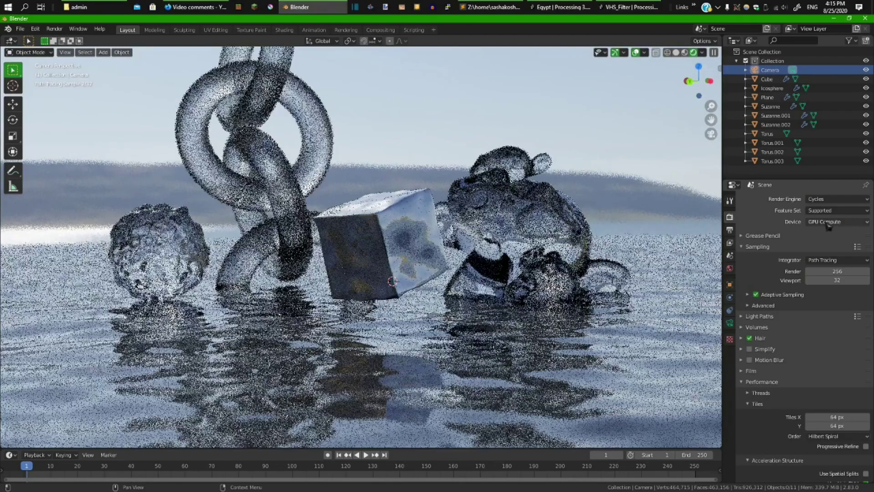
middle_click_drag(625, 180, 569, 254)
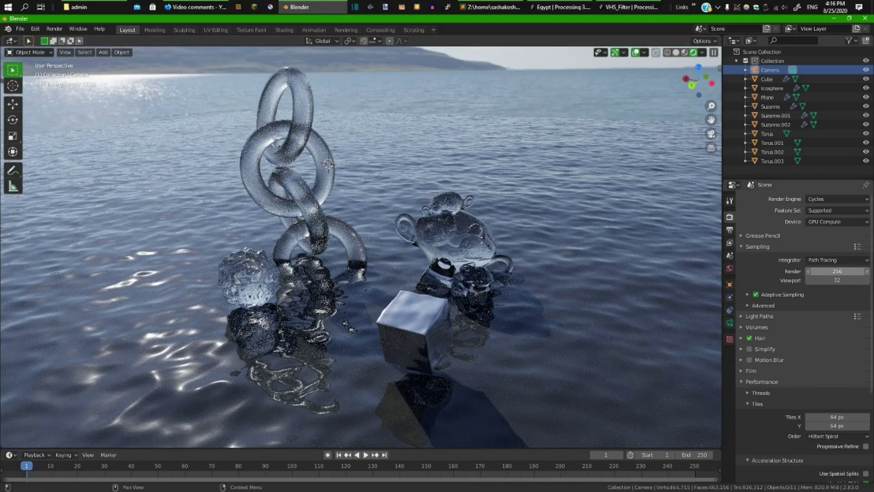